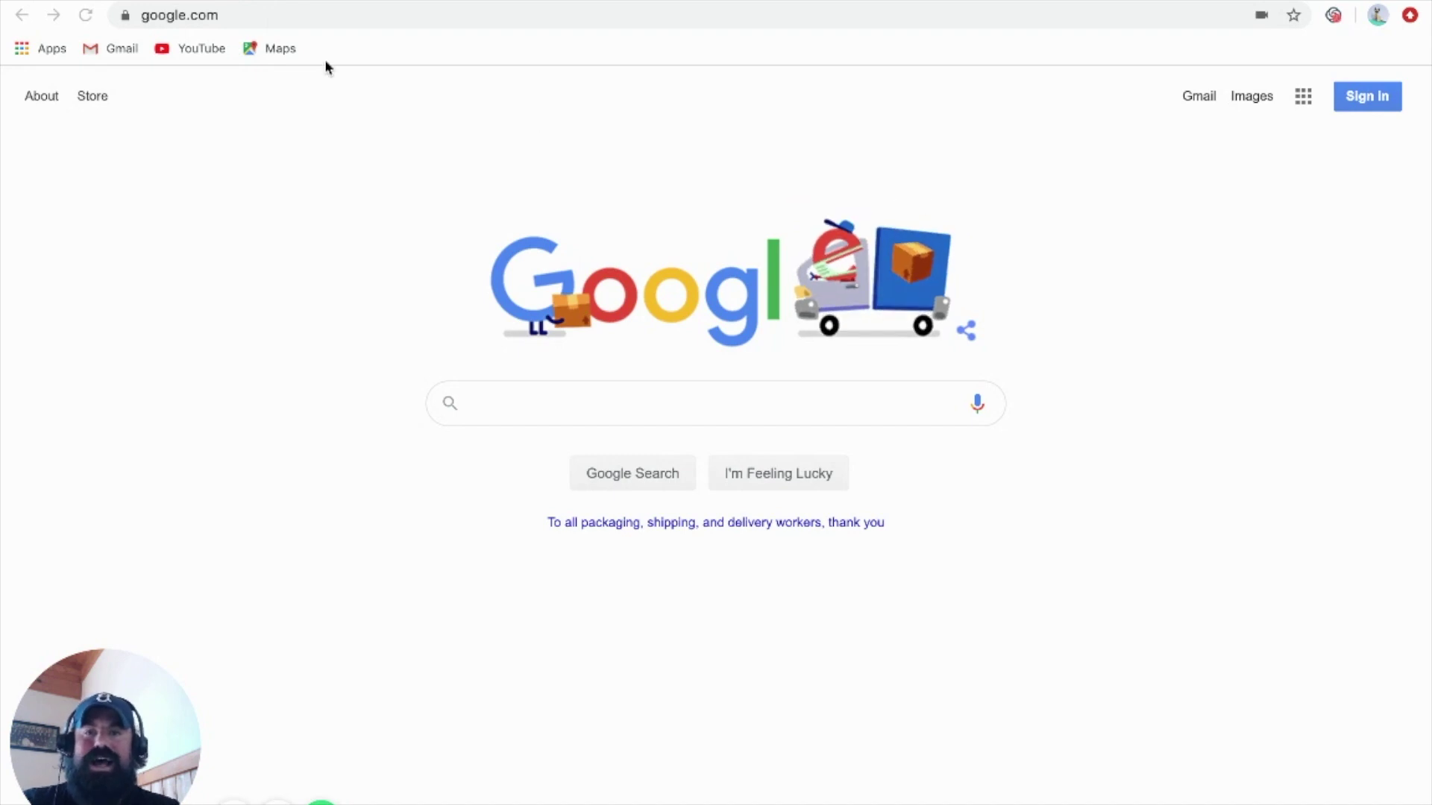
Go to wikibuy.com, skip account creation, and open the Wikibuy Chrome extension install page
left_click(284, 15)
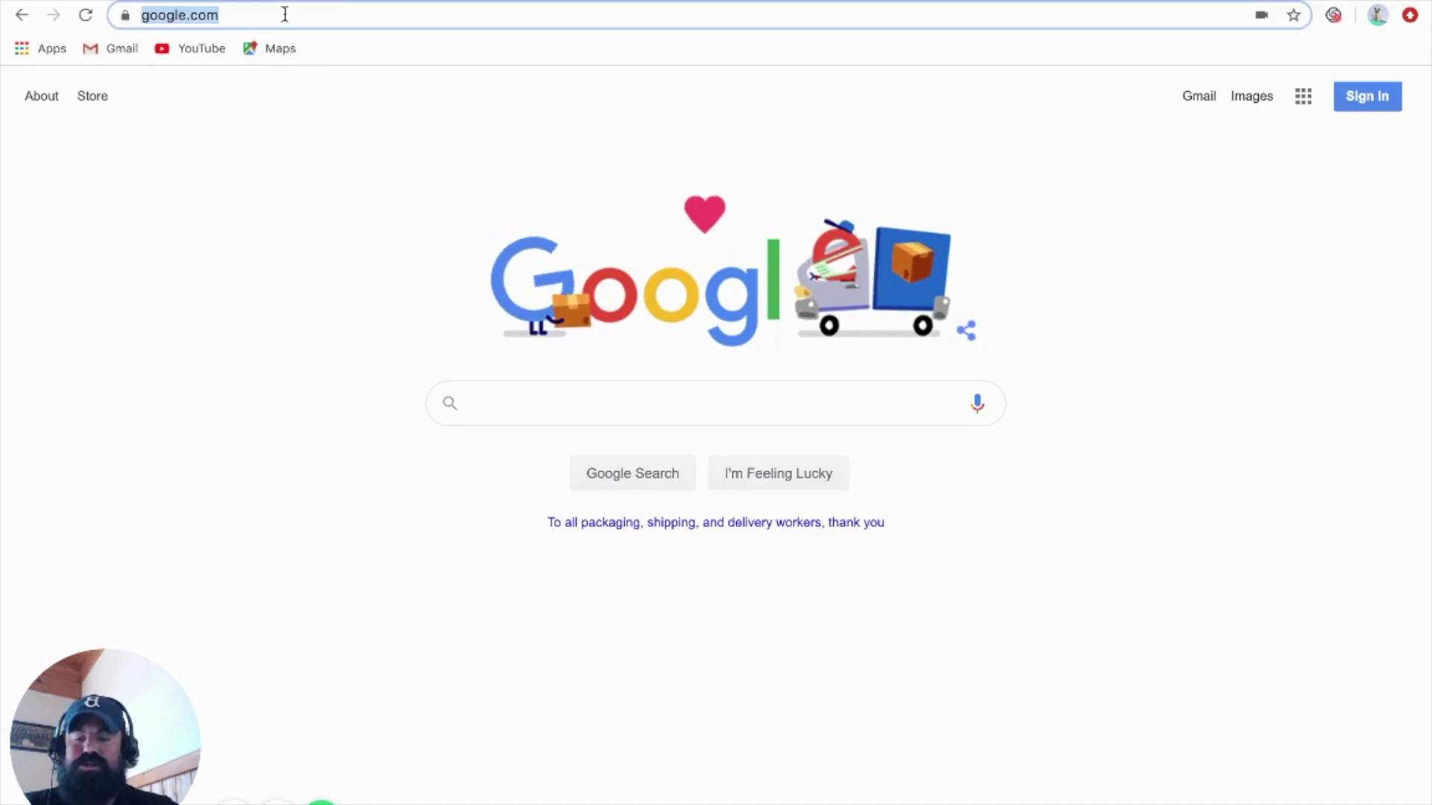
type("wikibuy.")
key("Return")
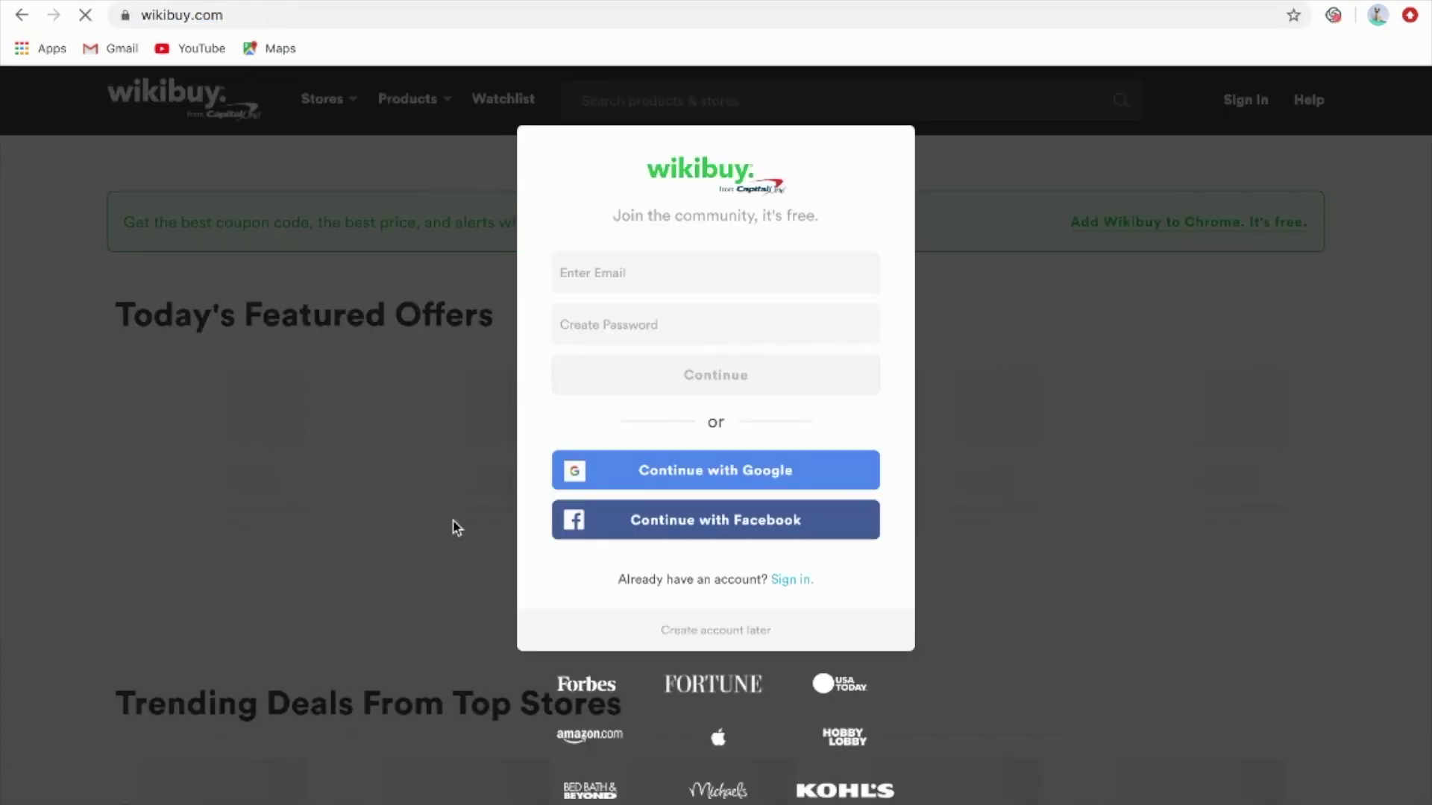
left_click(692, 631)
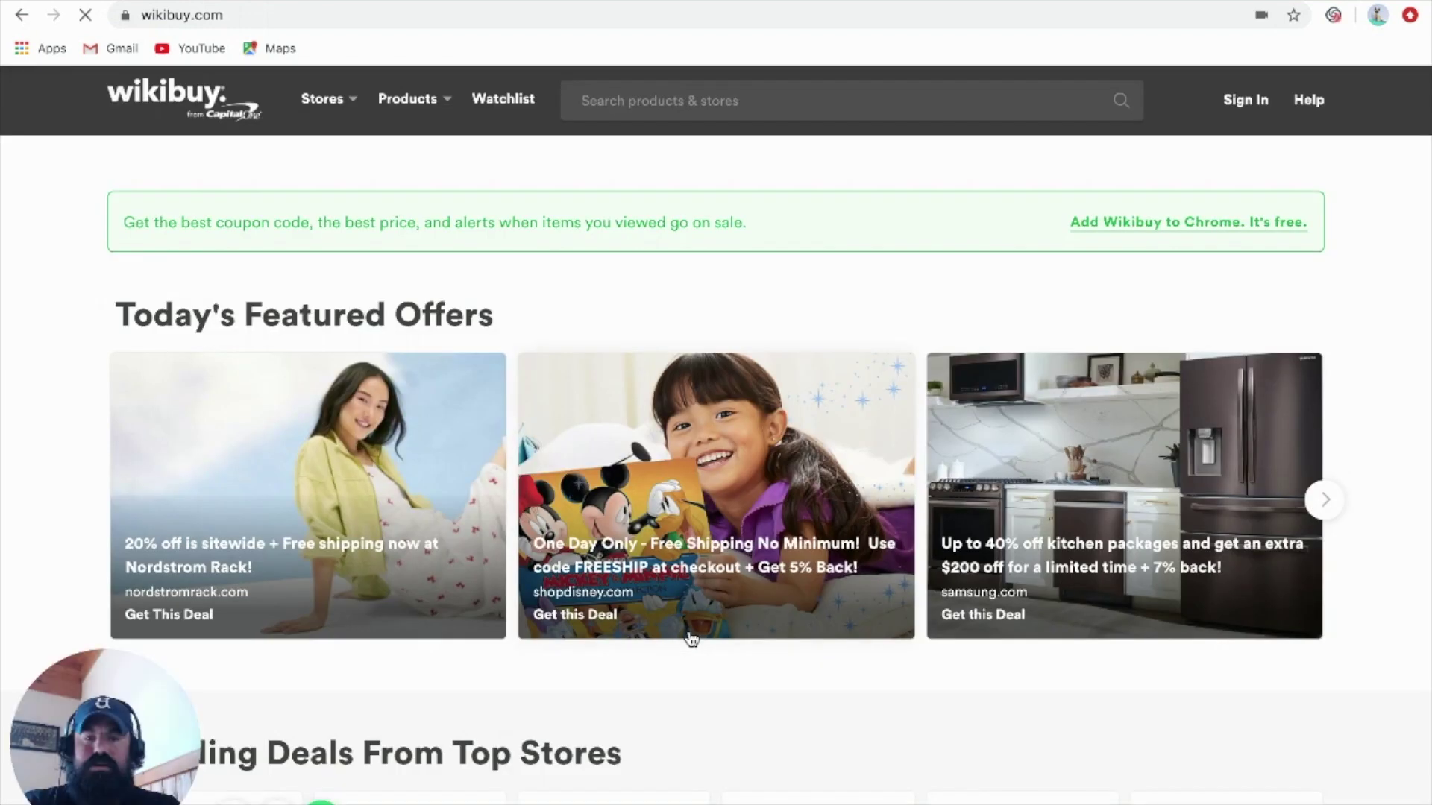
left_click(1155, 223)
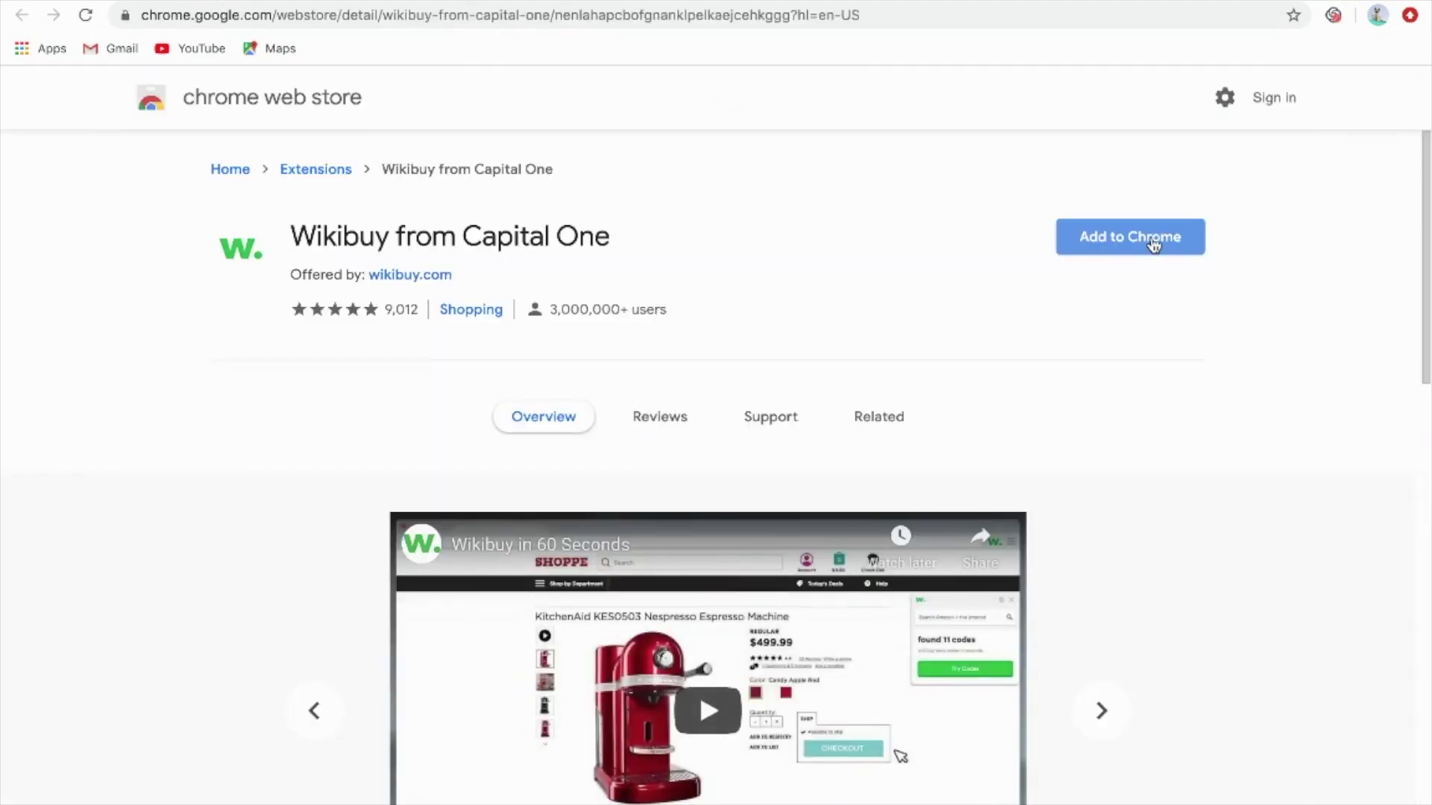
Add the Wikibuy from Capital One extension to Chrome
left_click(1154, 244)
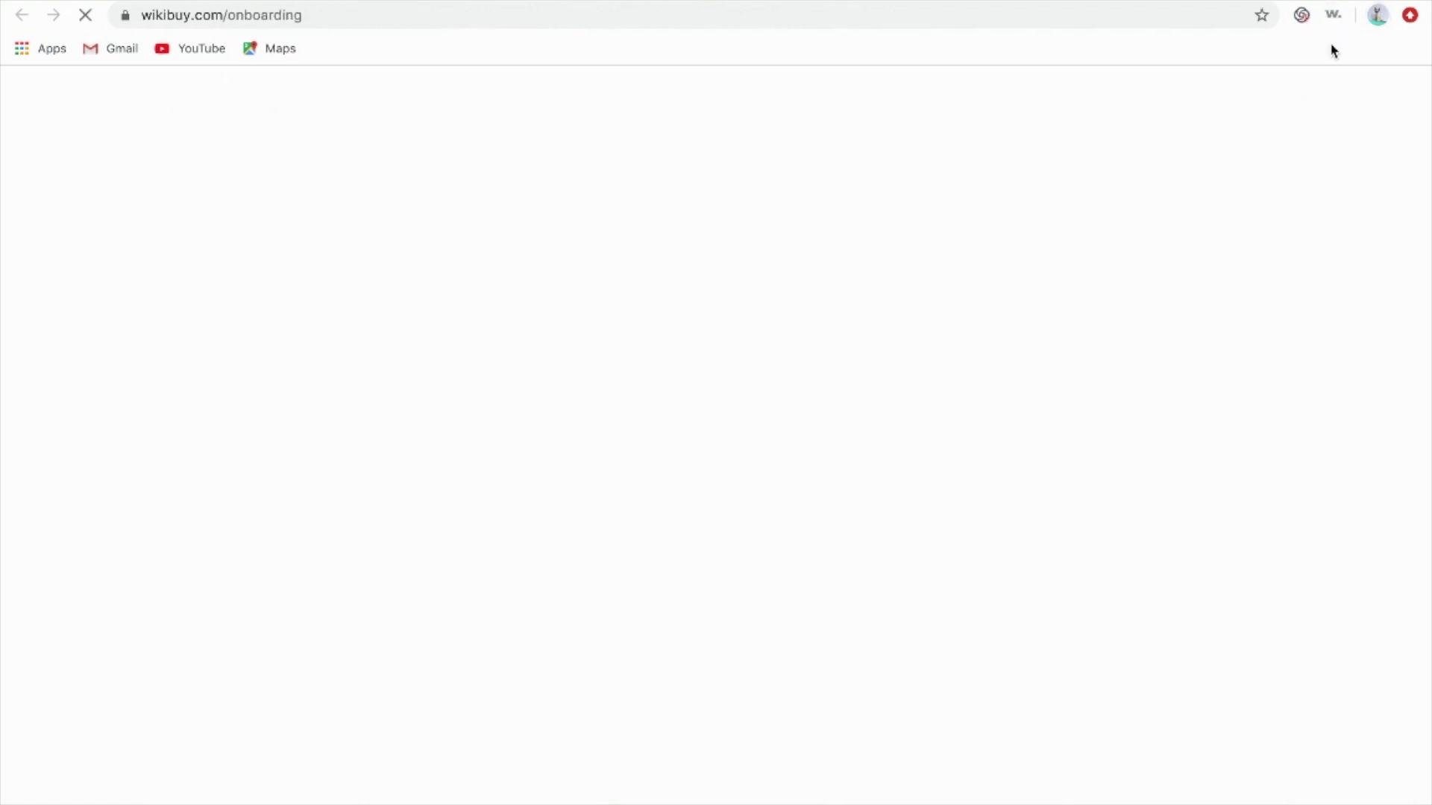
Enter first and last name, zip code, Prime Yes, email and password, accept the terms, and submit
left_click(847, 310)
type("Grant")
key("Tab")
type("Sa")
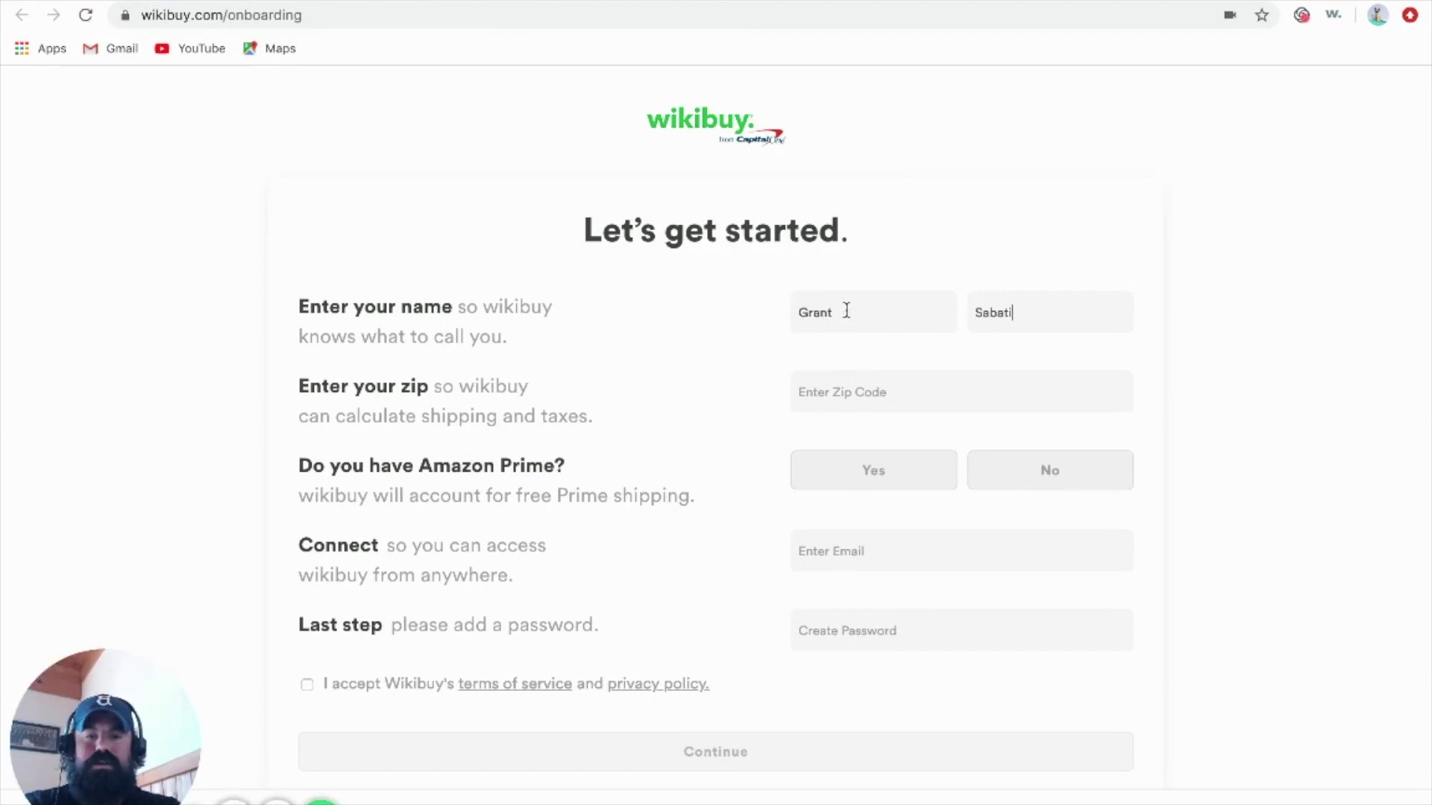
key("Tab")
type("1")
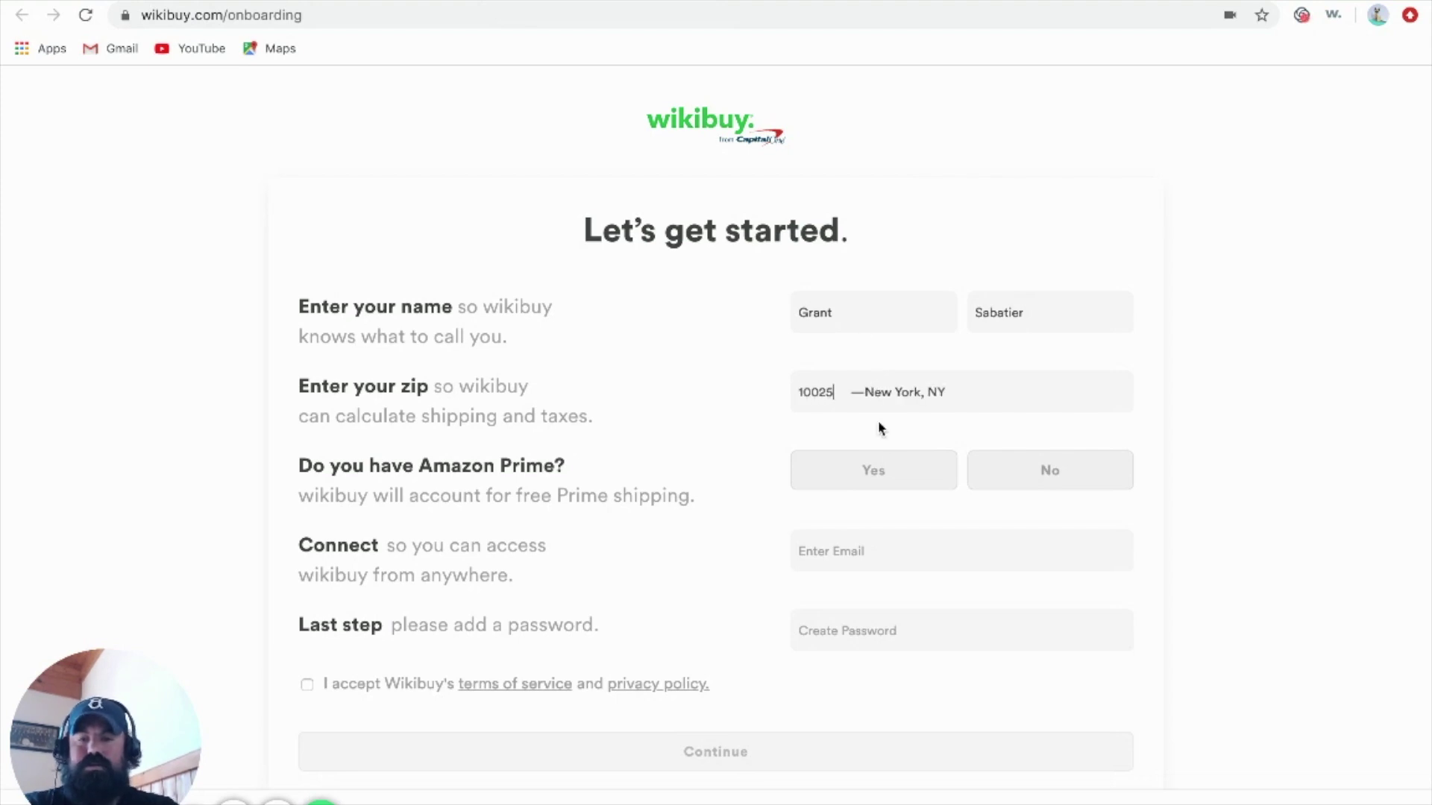
left_click(889, 477)
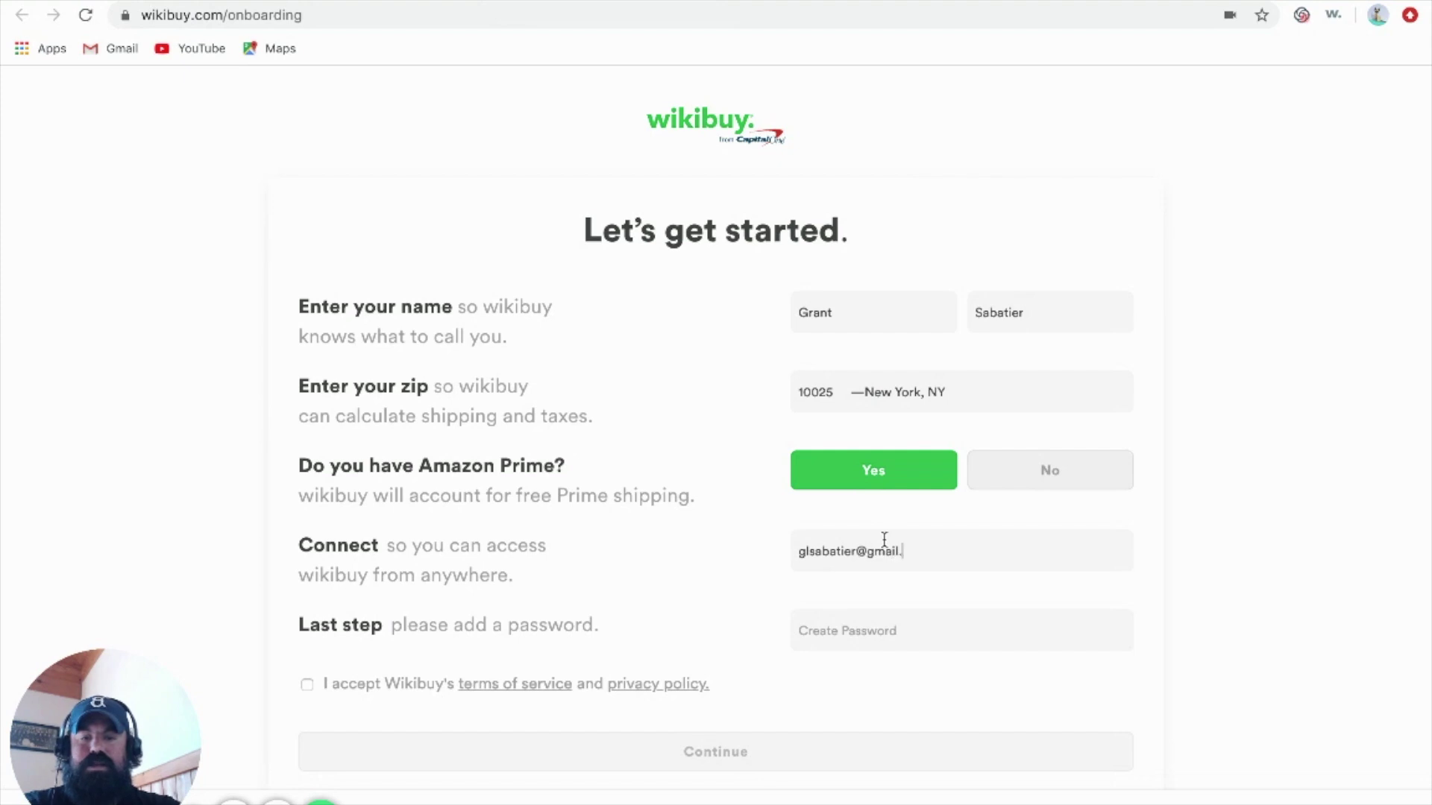
type("****")
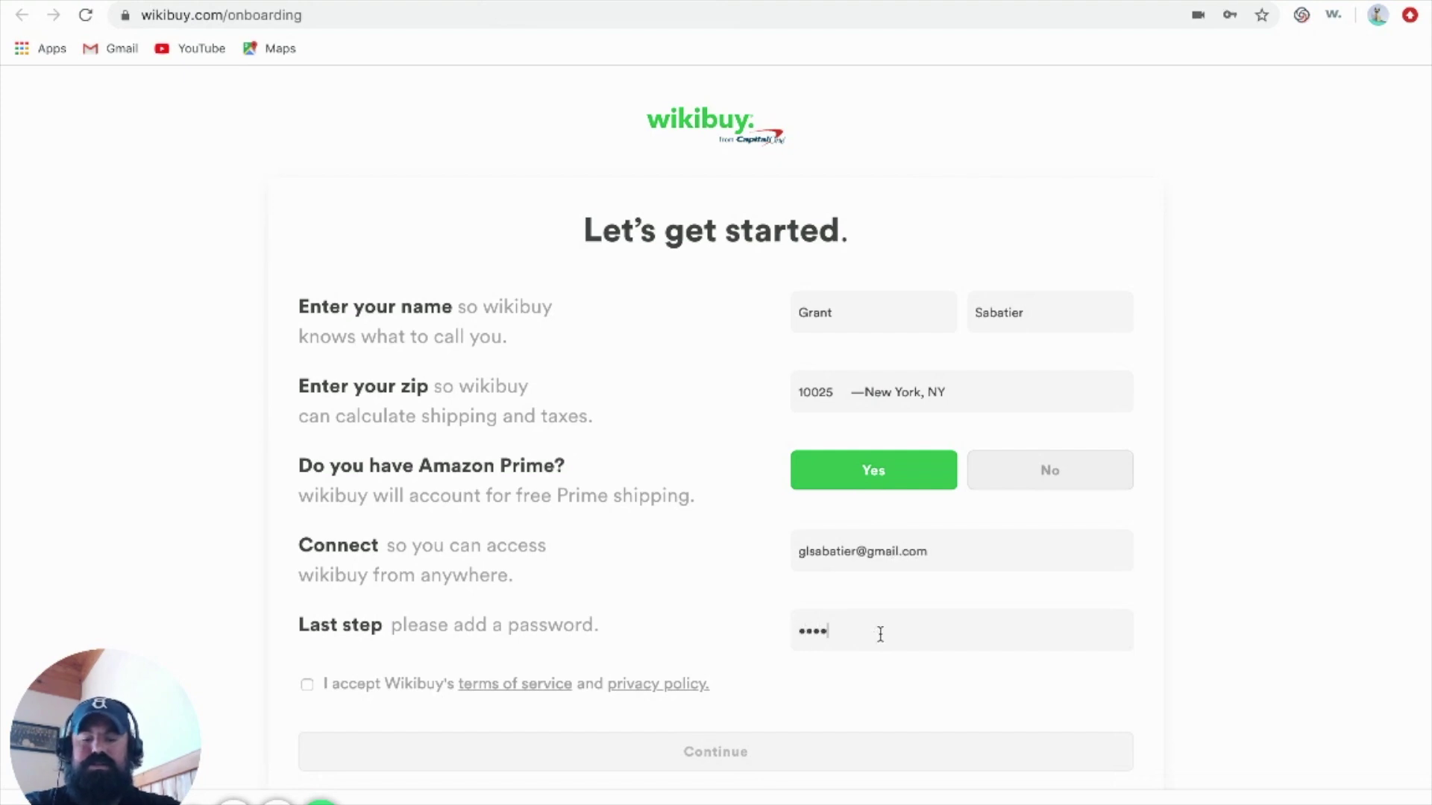
scroll(763, 591, "down", 2)
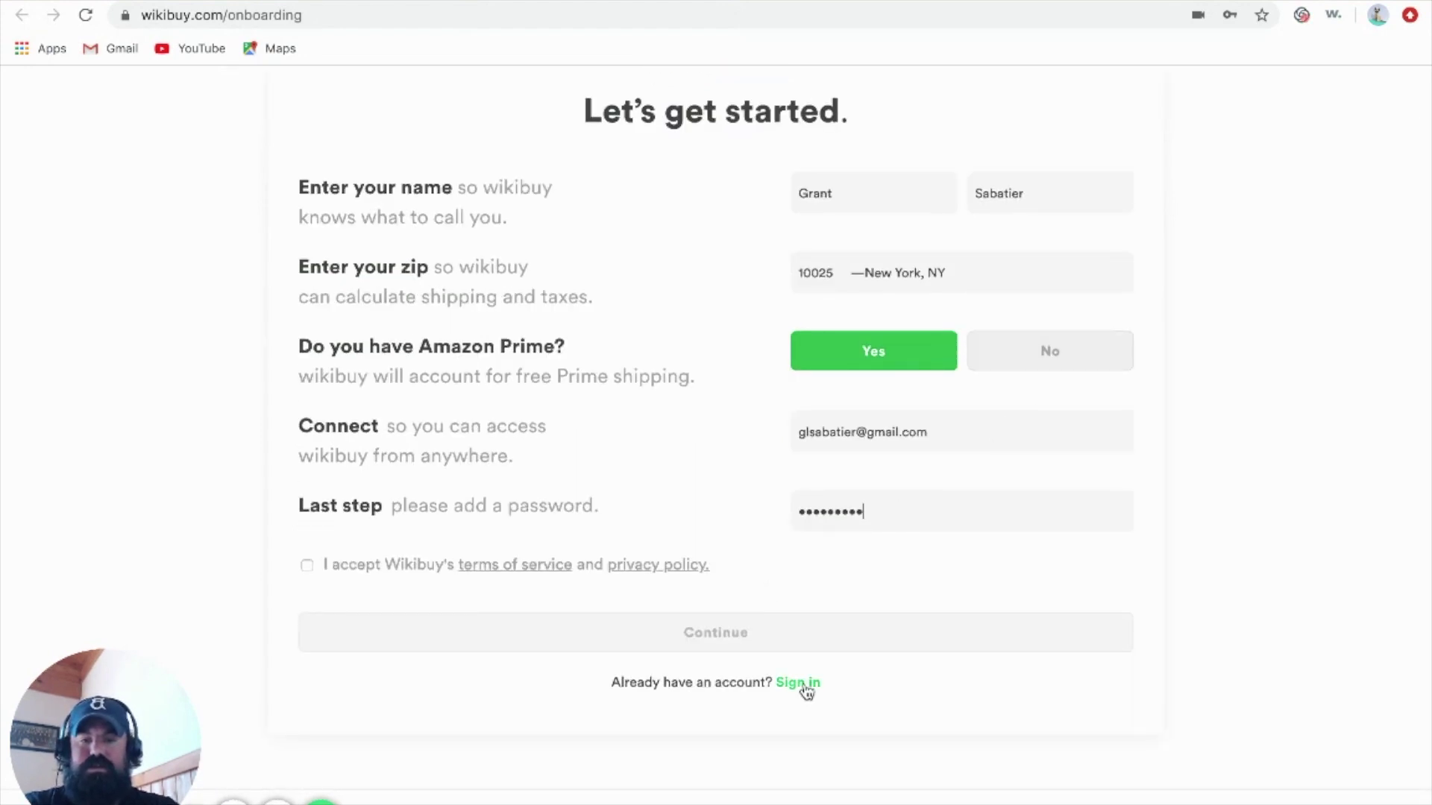
left_click(307, 565)
left_click(708, 640)
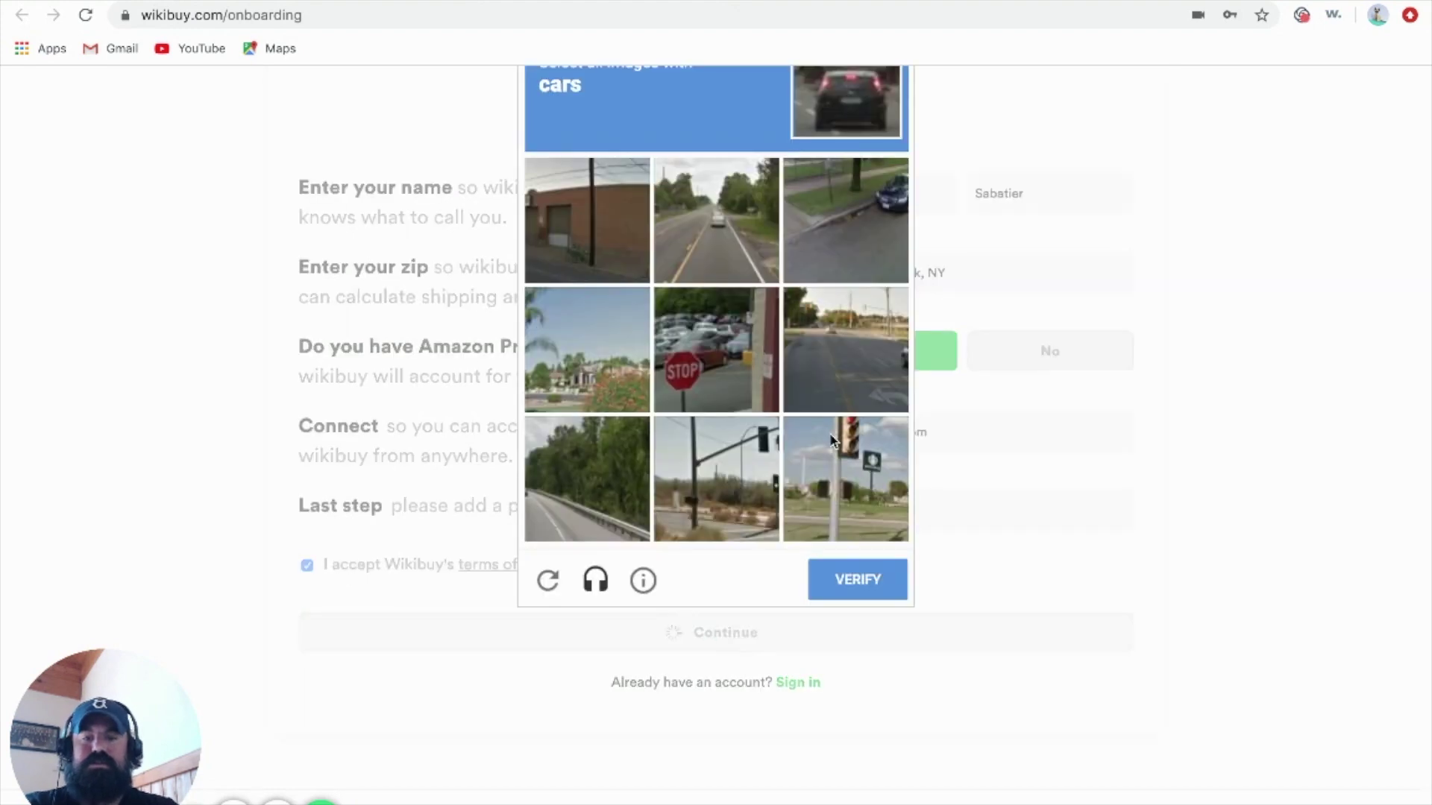
Pass the reCAPTCHA by selecting the three car images and verifying
left_click(740, 326)
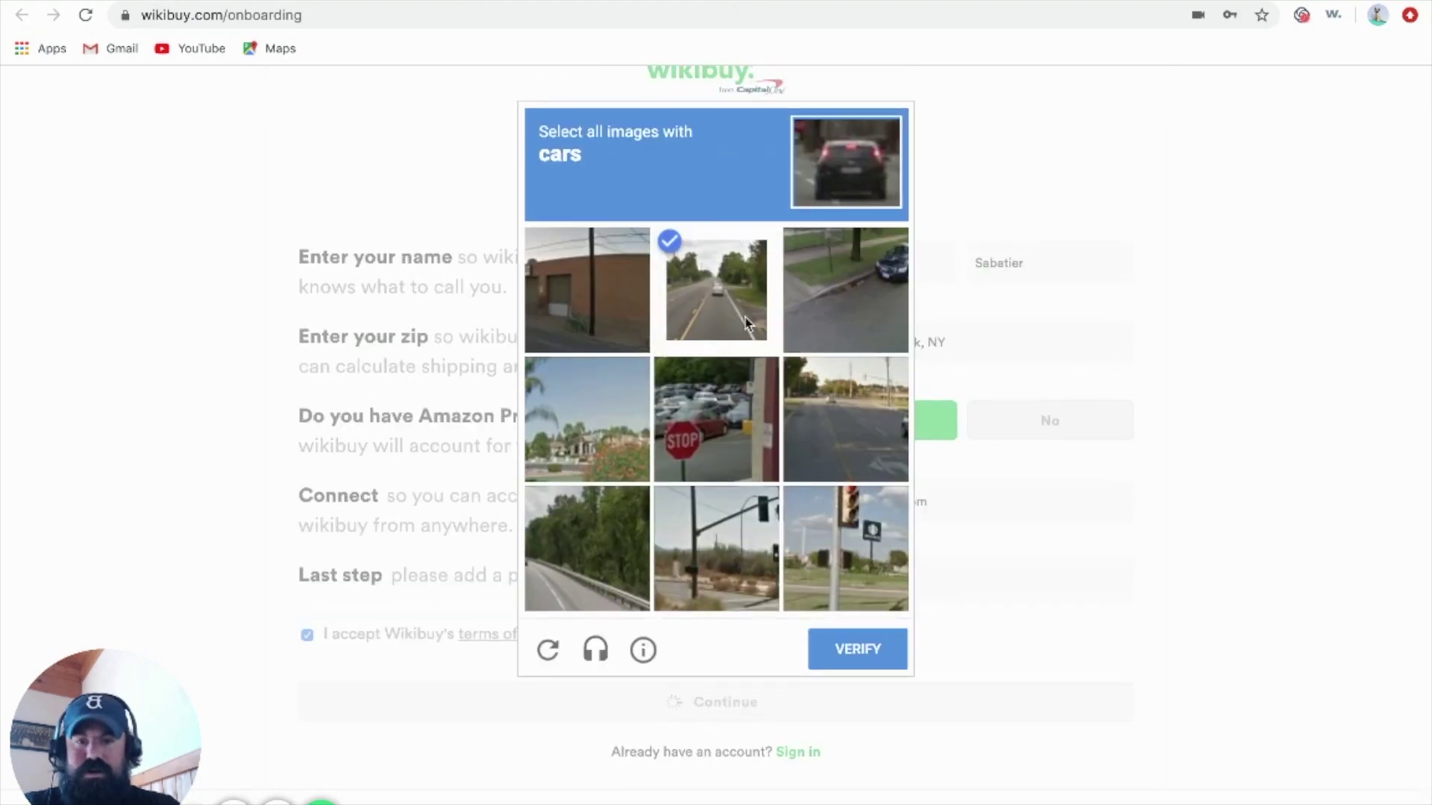
left_click(848, 291)
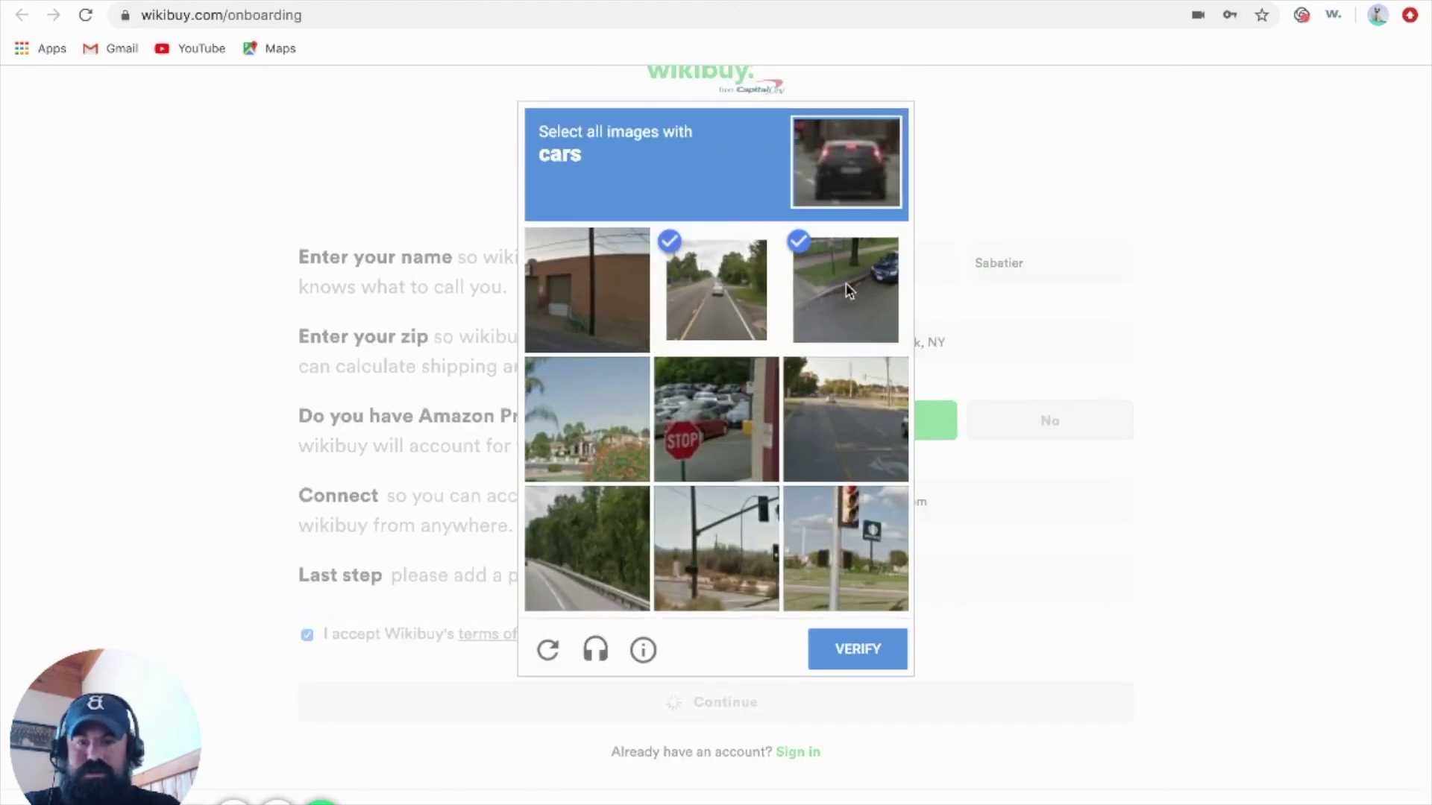
left_click(842, 414)
left_click(865, 648)
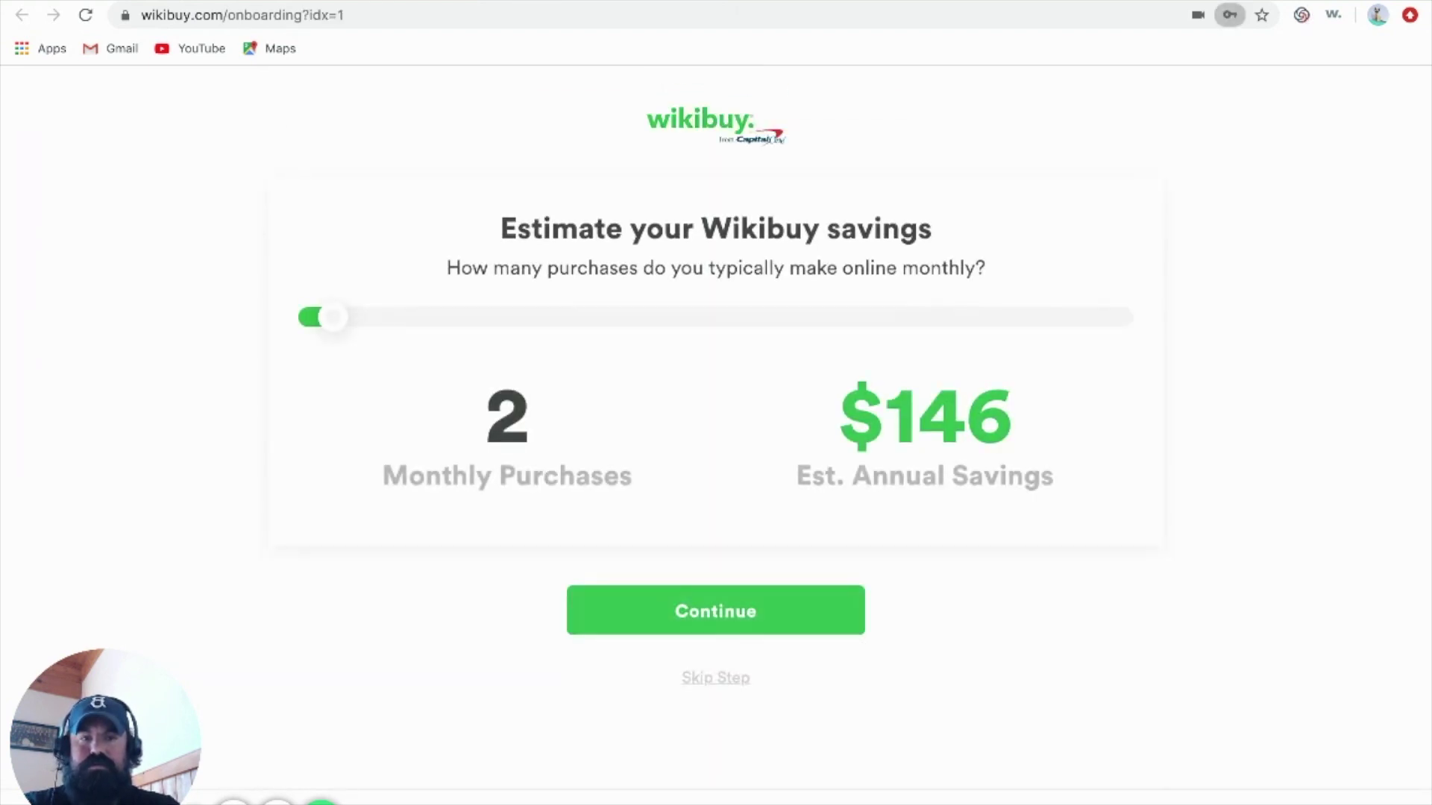
Set monthly online purchases to 7 and pick eBay and Walmart as favorite stores
left_click_drag(334, 319, 530, 332)
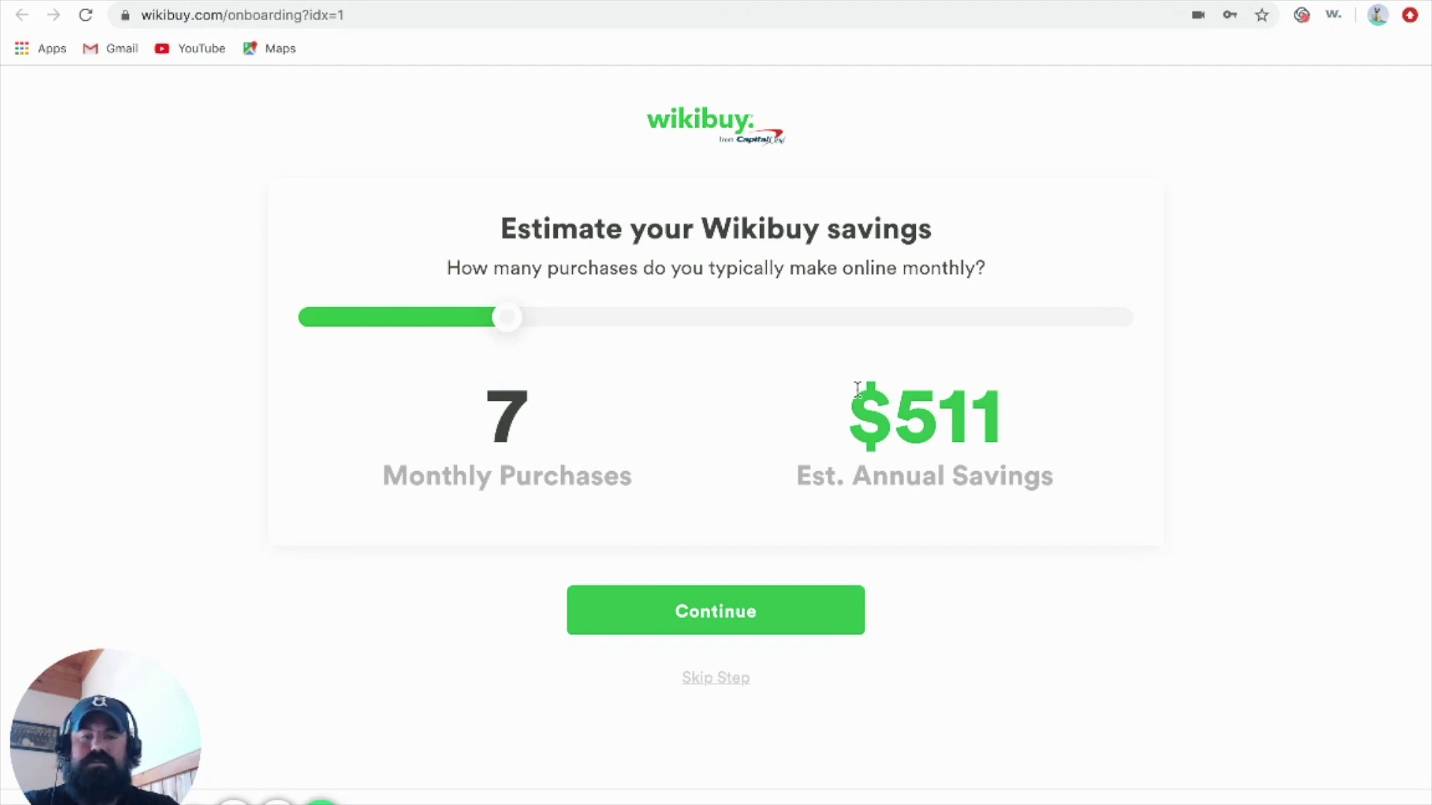
left_click(701, 613)
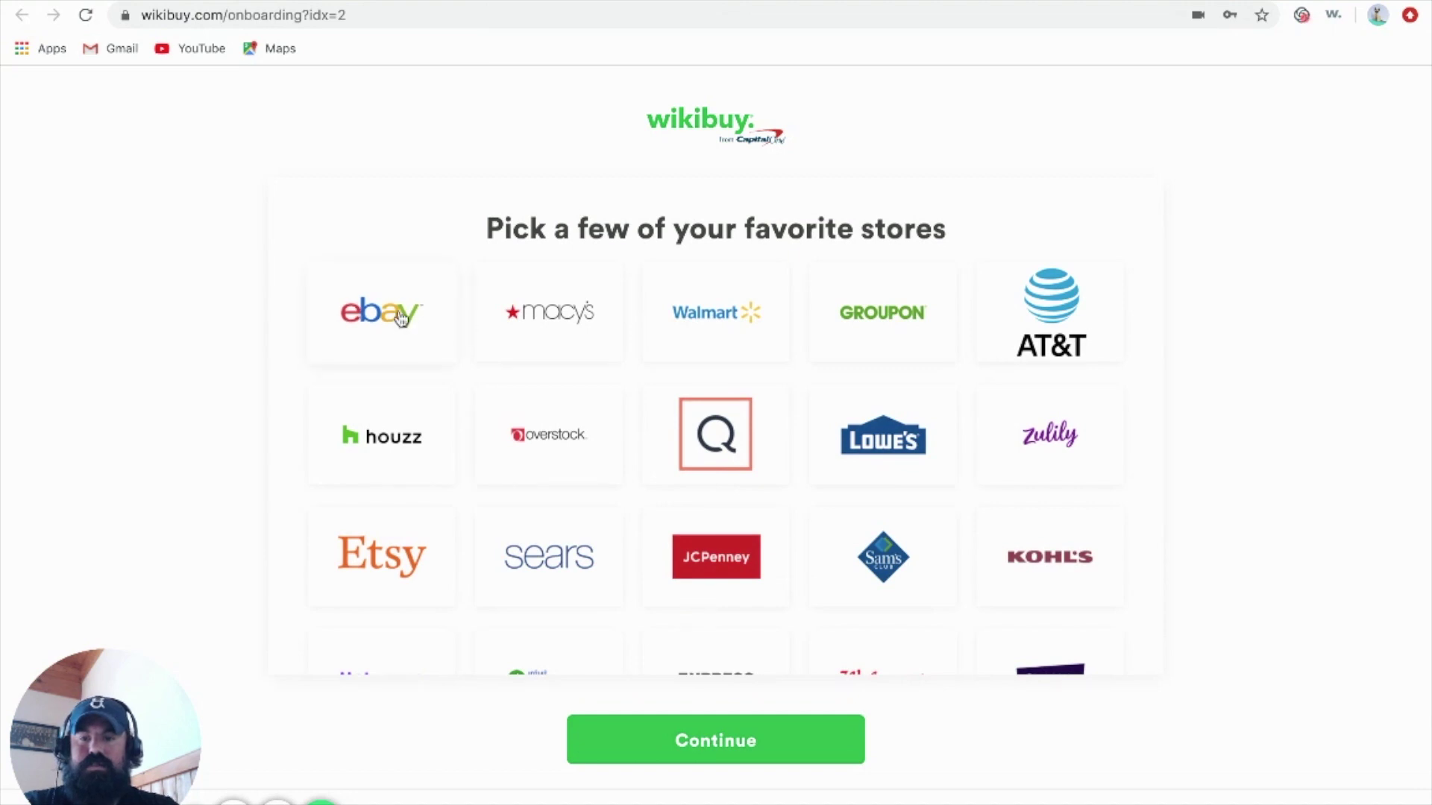
left_click(401, 318)
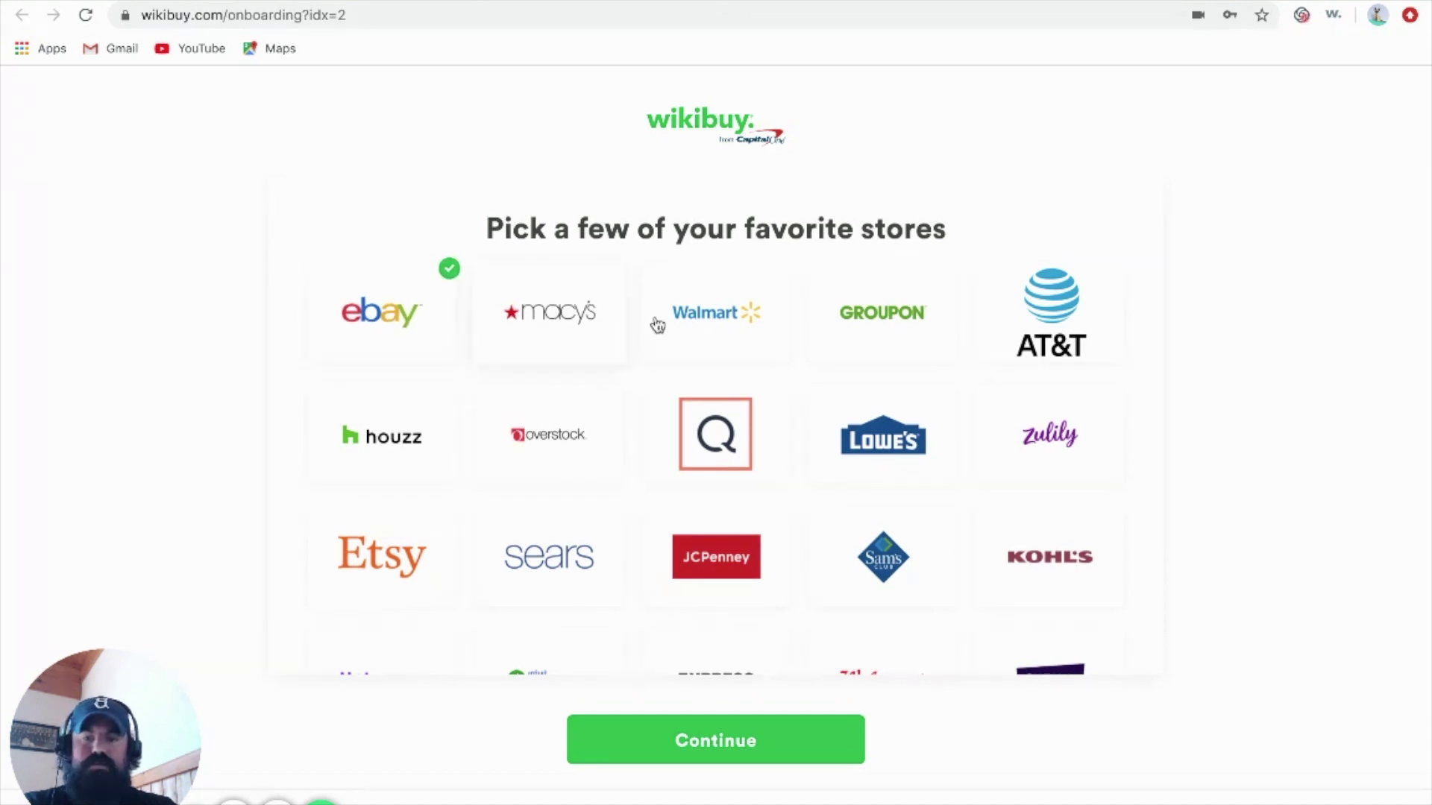
left_click(737, 317)
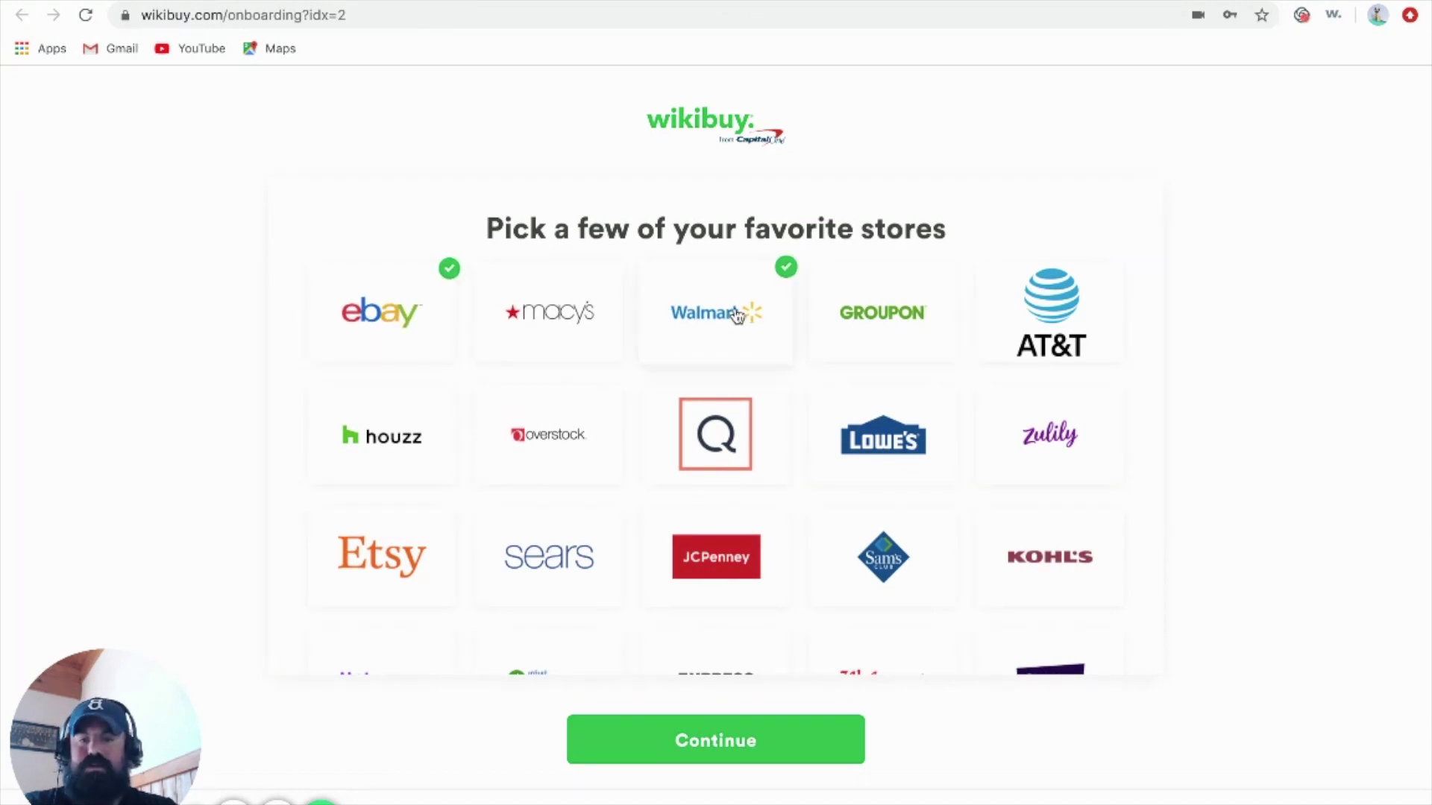
left_click(715, 740)
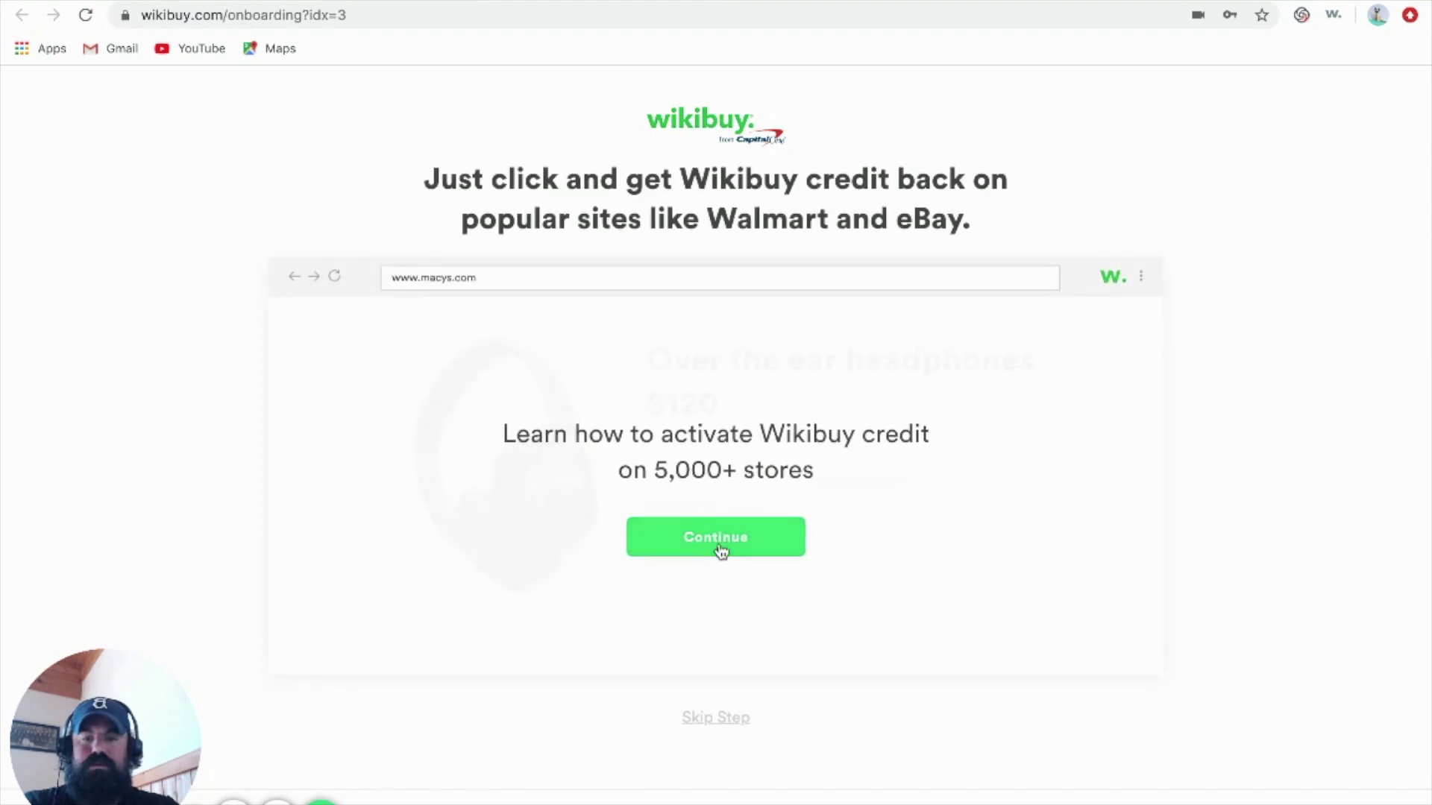
Step through the credit activation, coupon code and better-price demos to finish onboarding
left_click(722, 549)
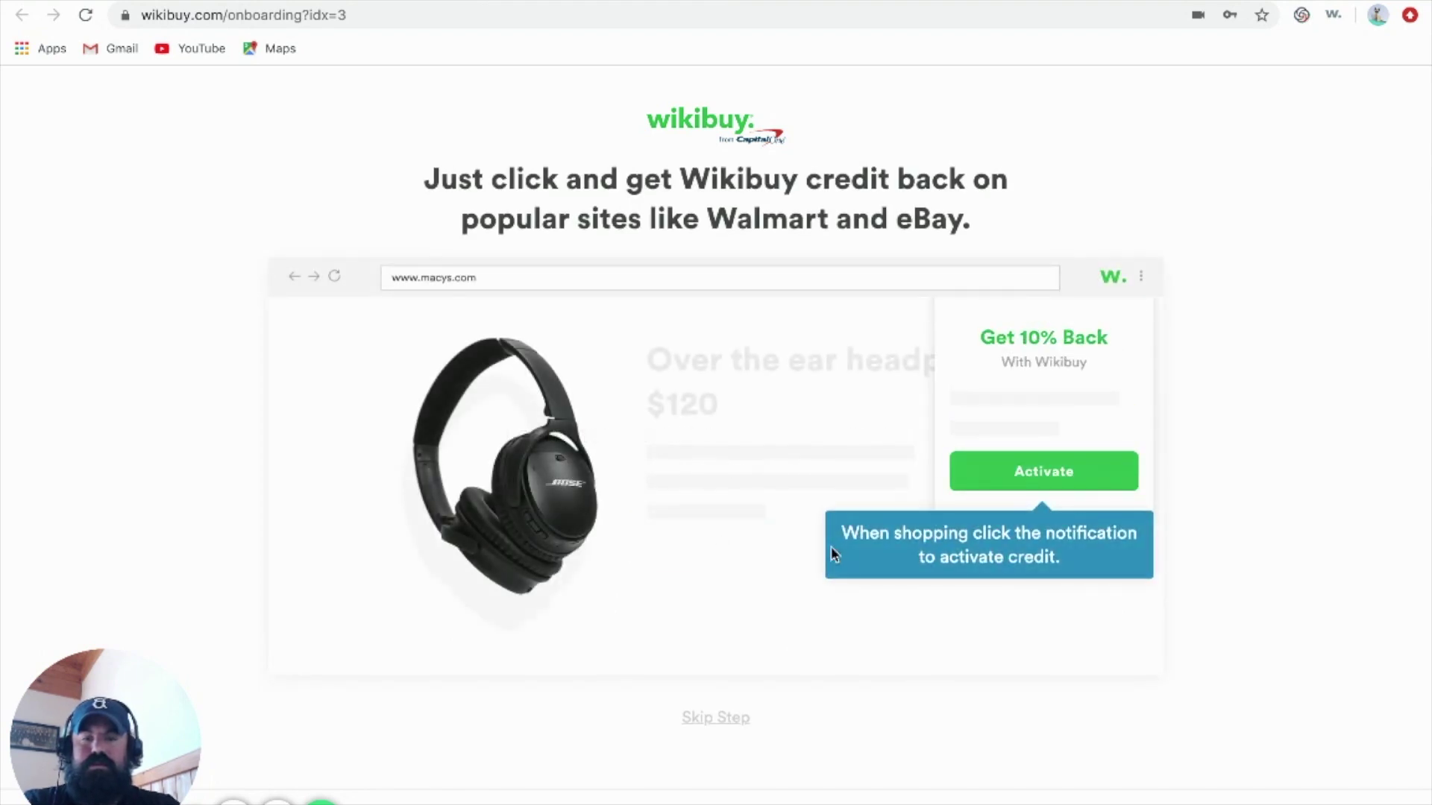
left_click(1030, 485)
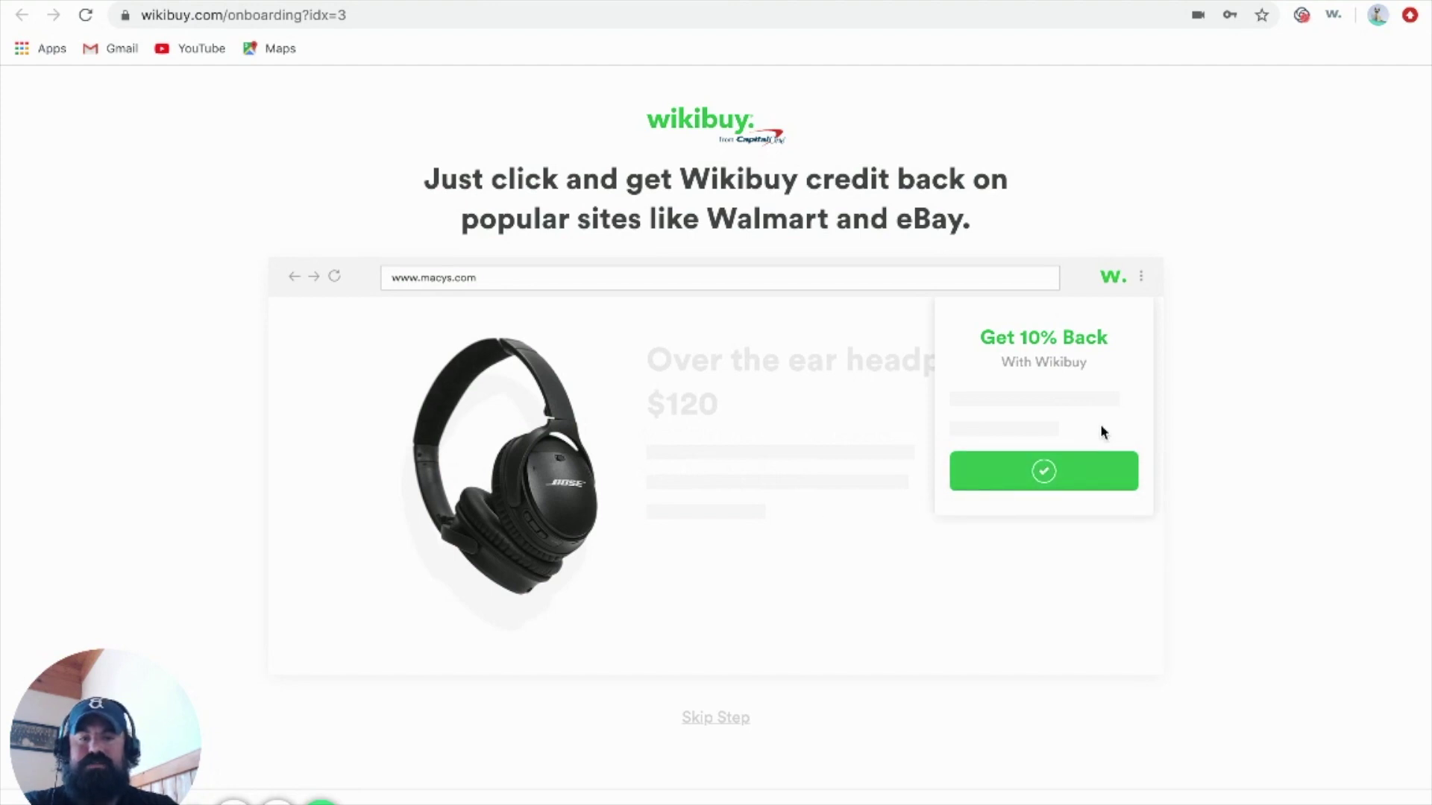
left_click(727, 540)
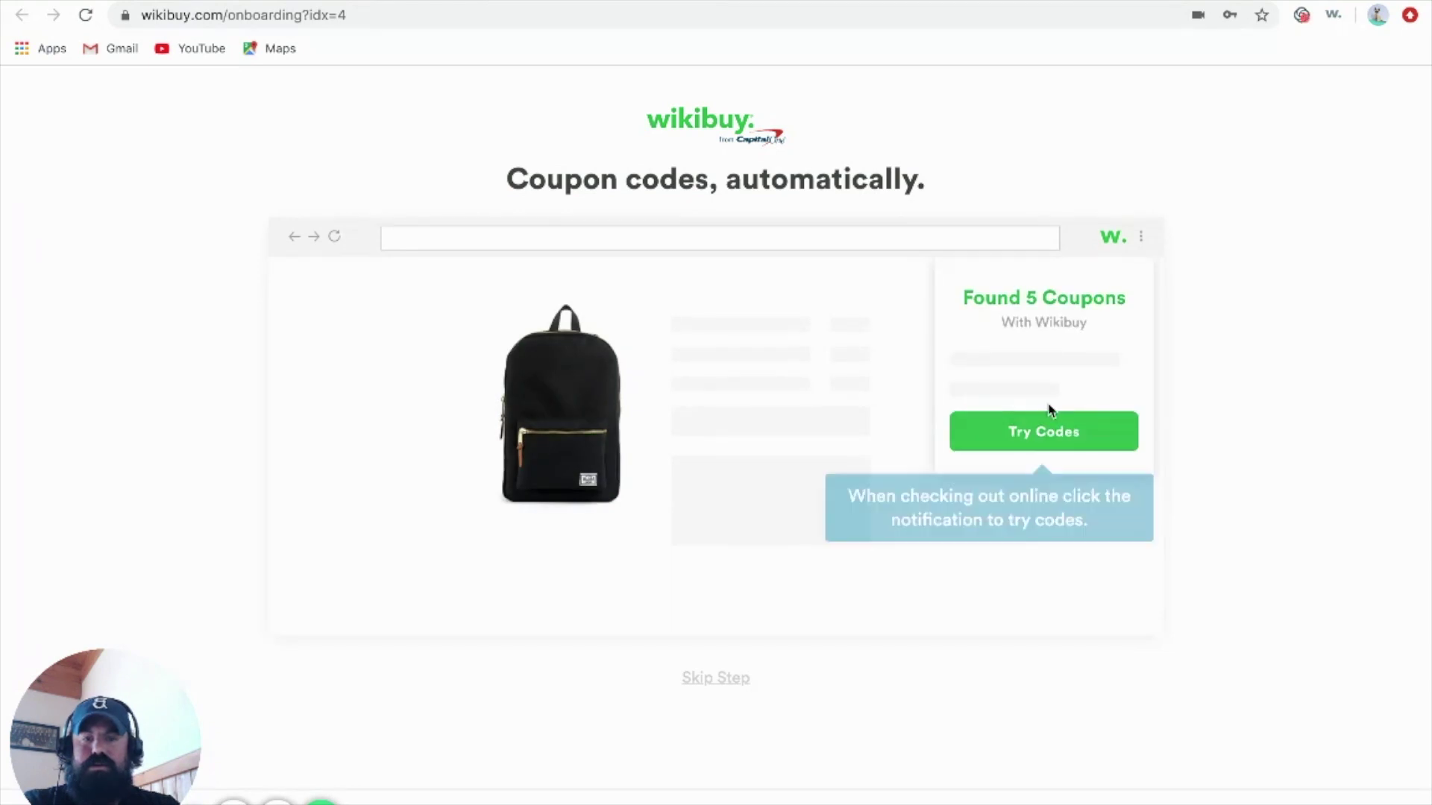
left_click(1053, 442)
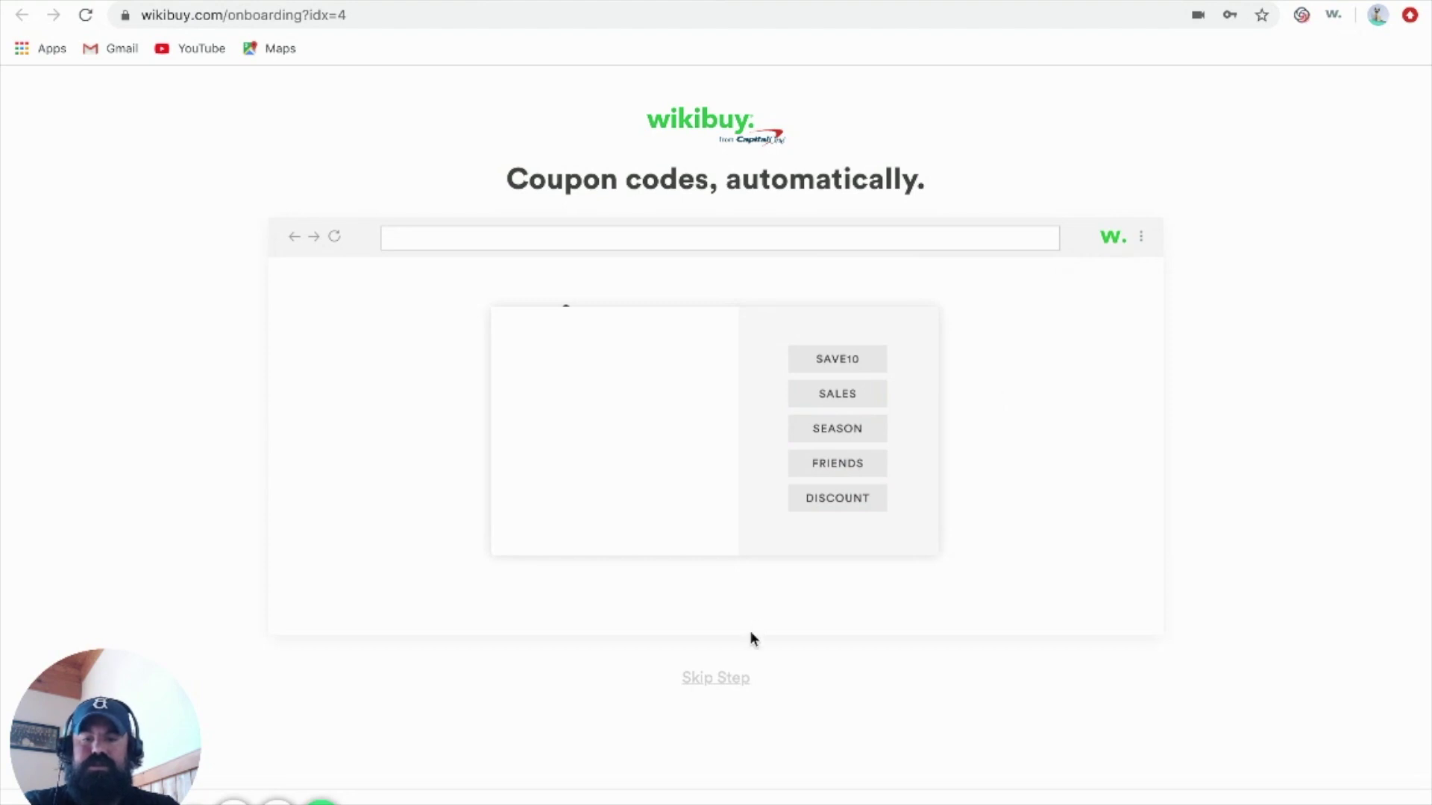
double_click(699, 679)
left_click(745, 498)
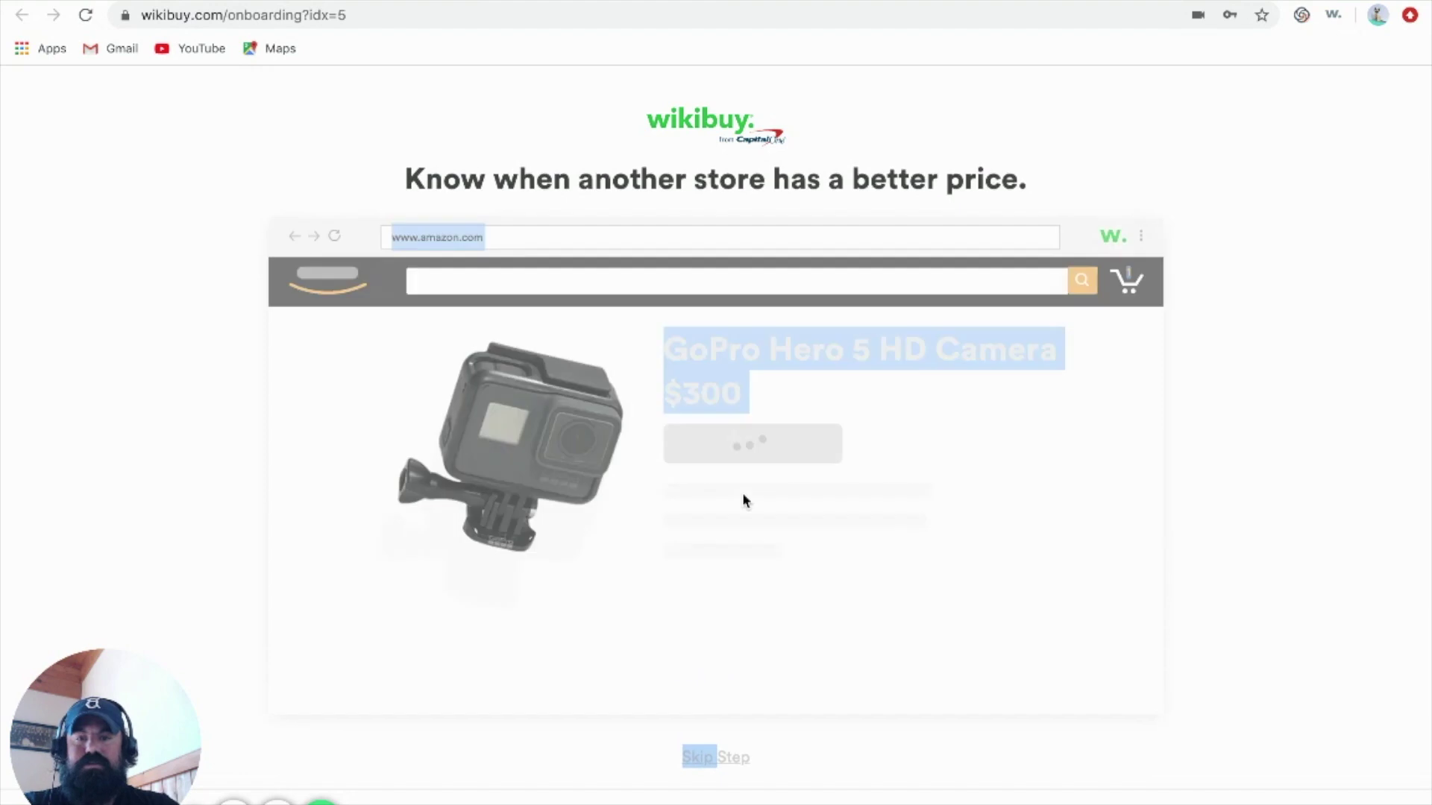
scroll(743, 499, "down", 1)
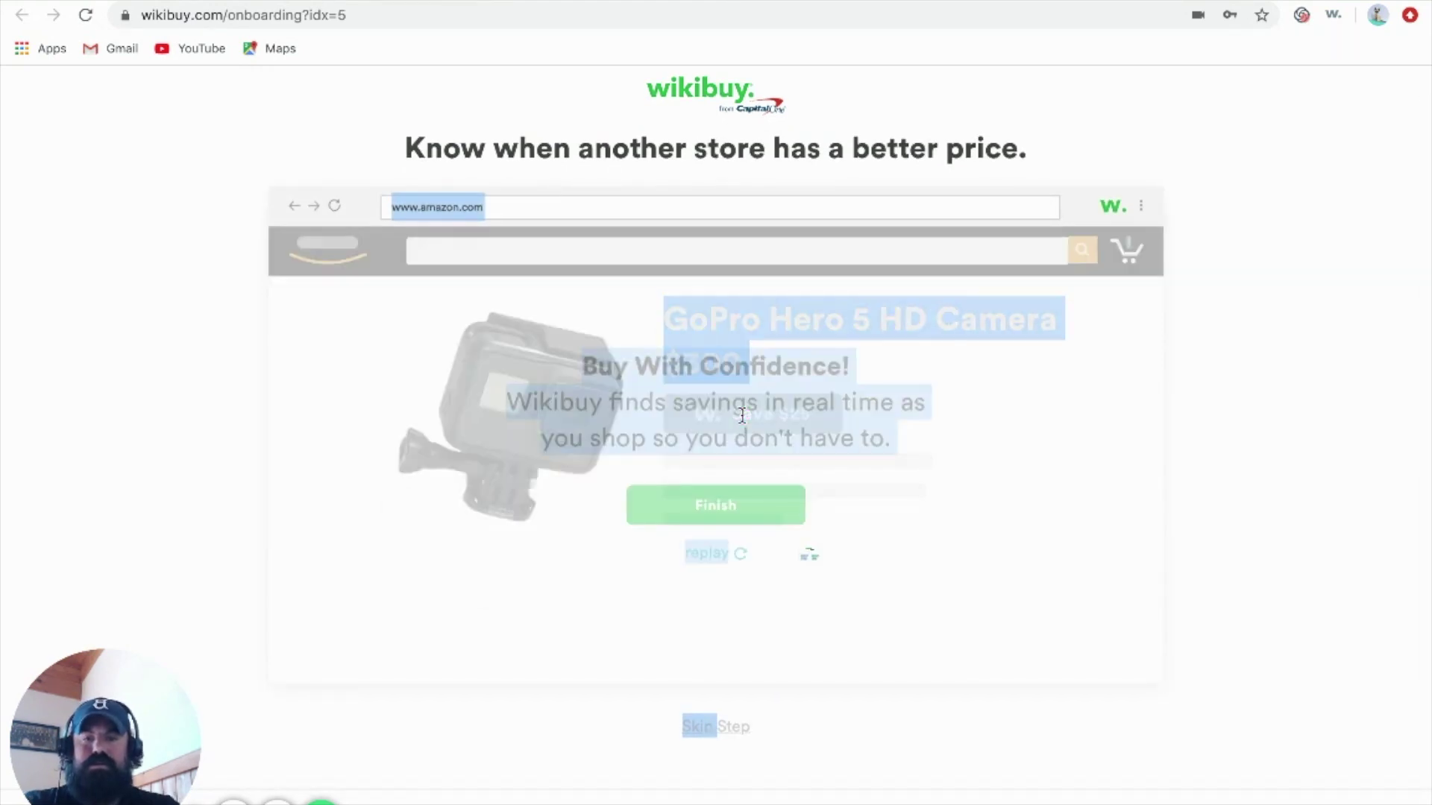
left_click(713, 506)
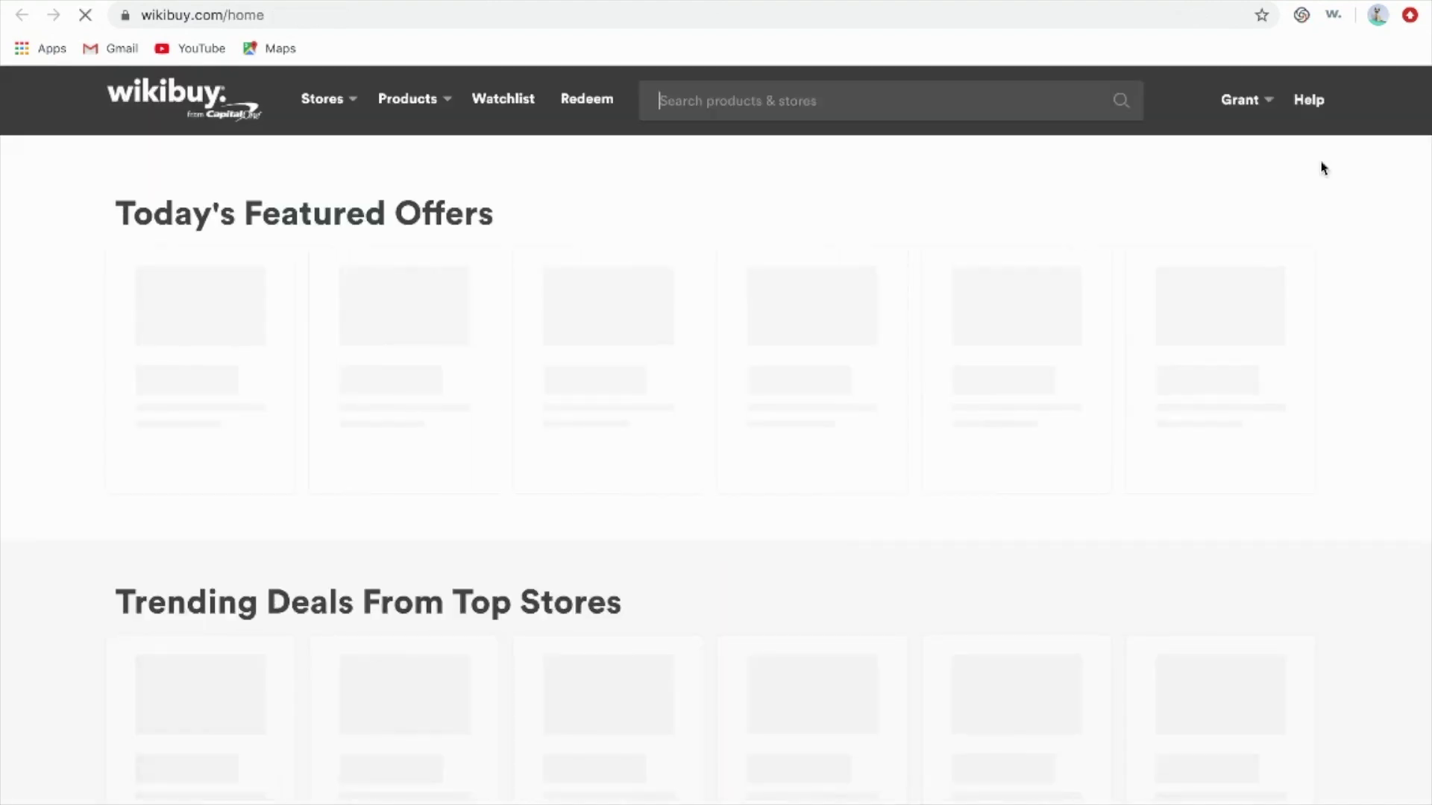
Search for 'hp portable printer' from the Wikibuy extension
left_click(1334, 17)
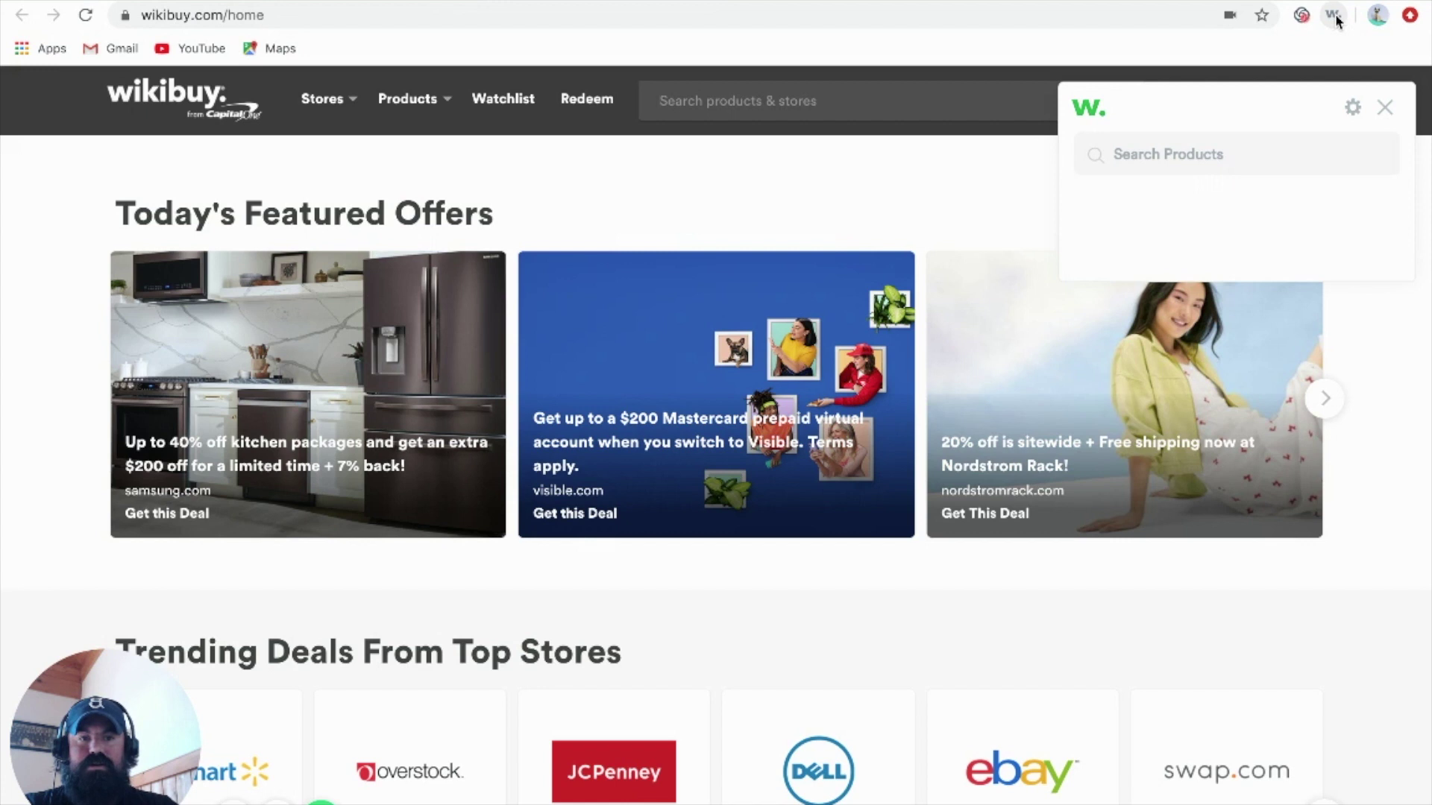
type("ho")
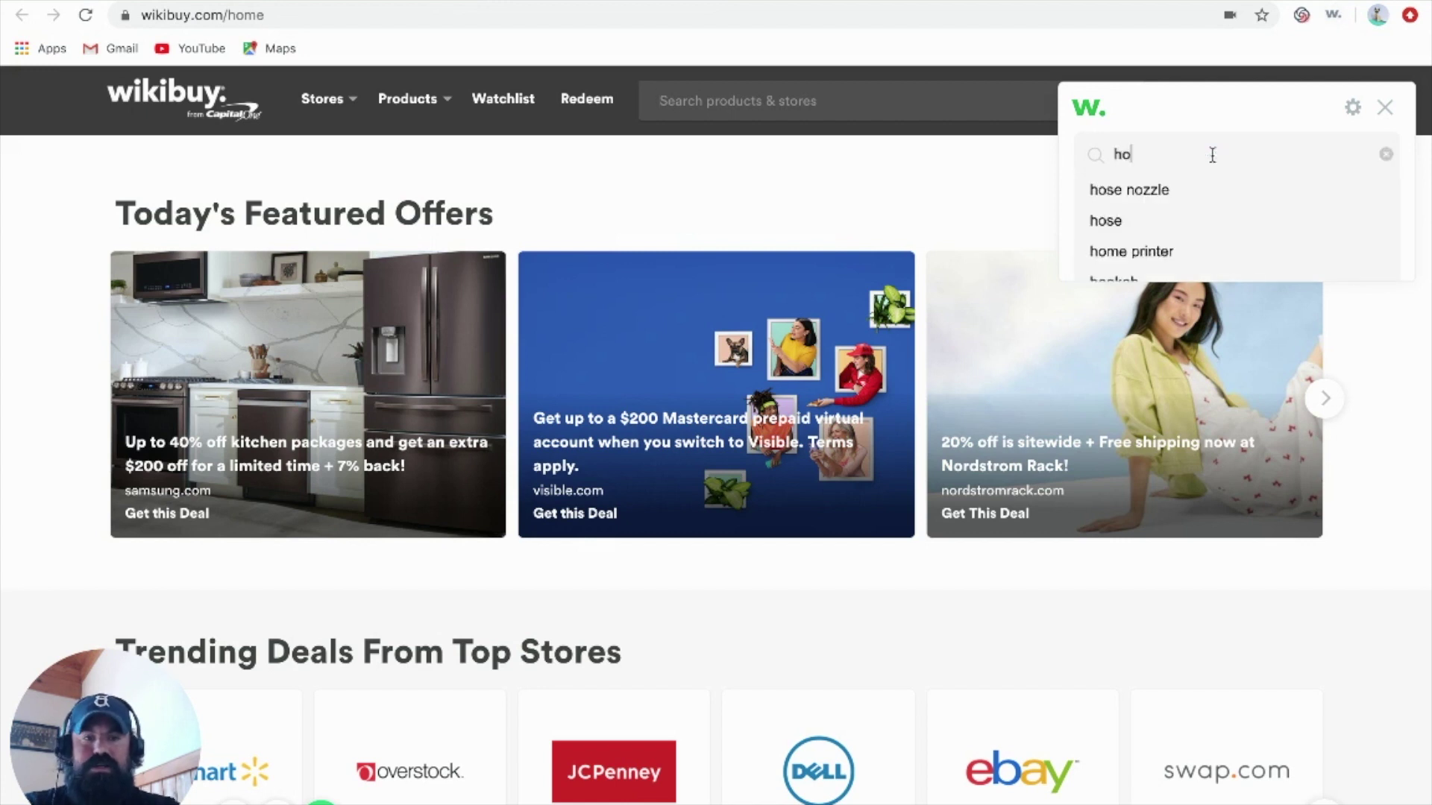
key("BackSpace")
type("p")
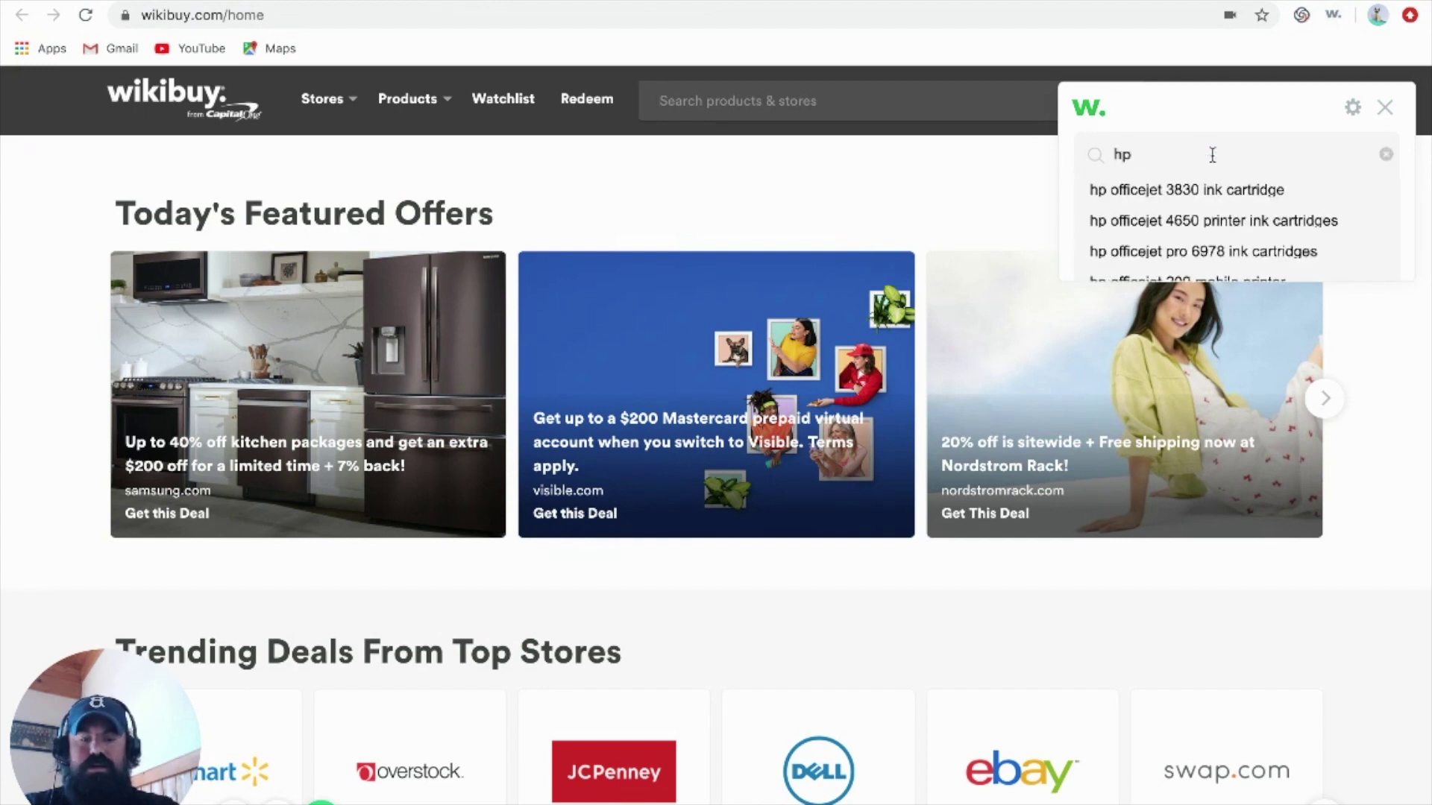
type(" oportab")
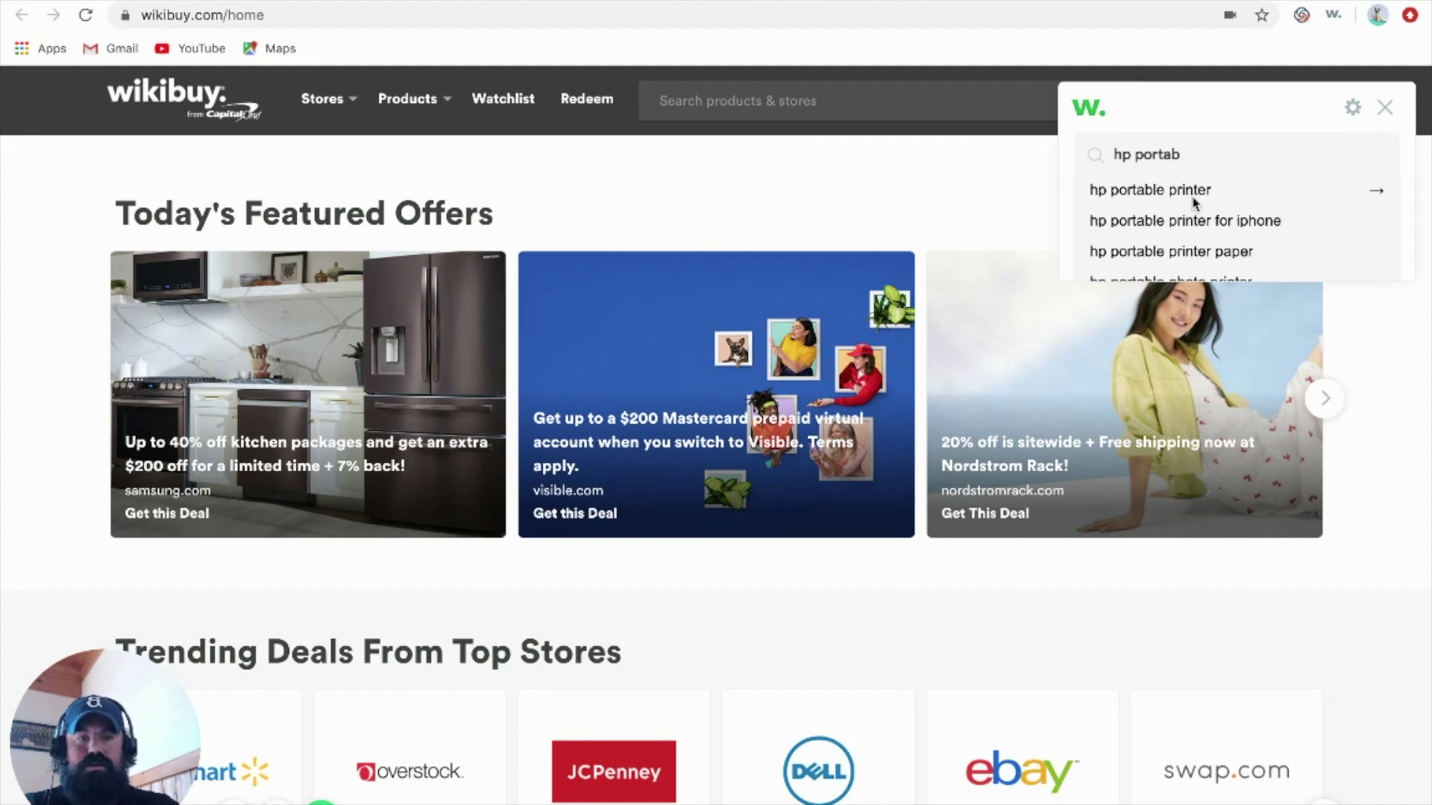
left_click(1192, 191)
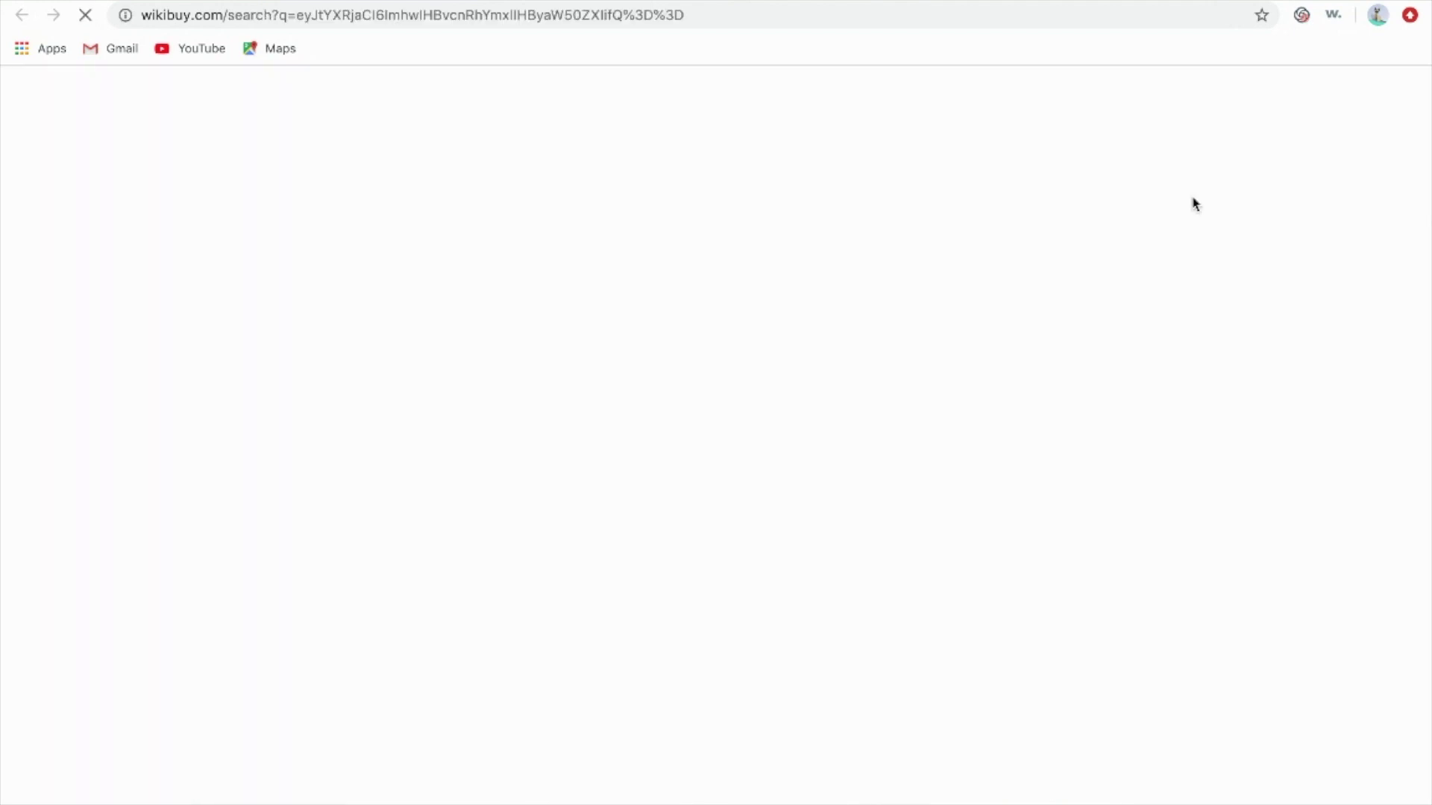
Scroll through the 21,091 hp portable printer results and back to the top
scroll(917, 214, "down", 1)
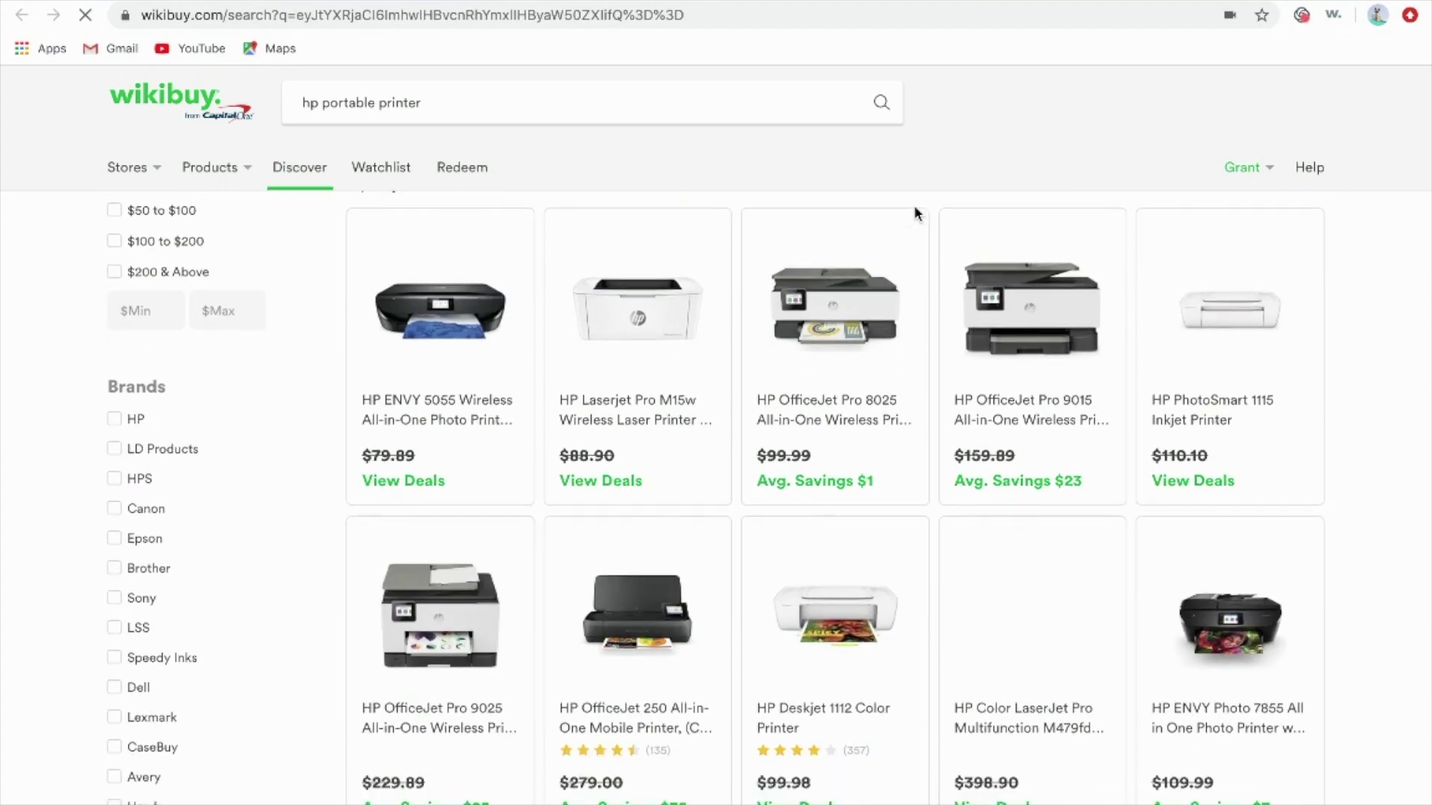
scroll(916, 212, "down", 7)
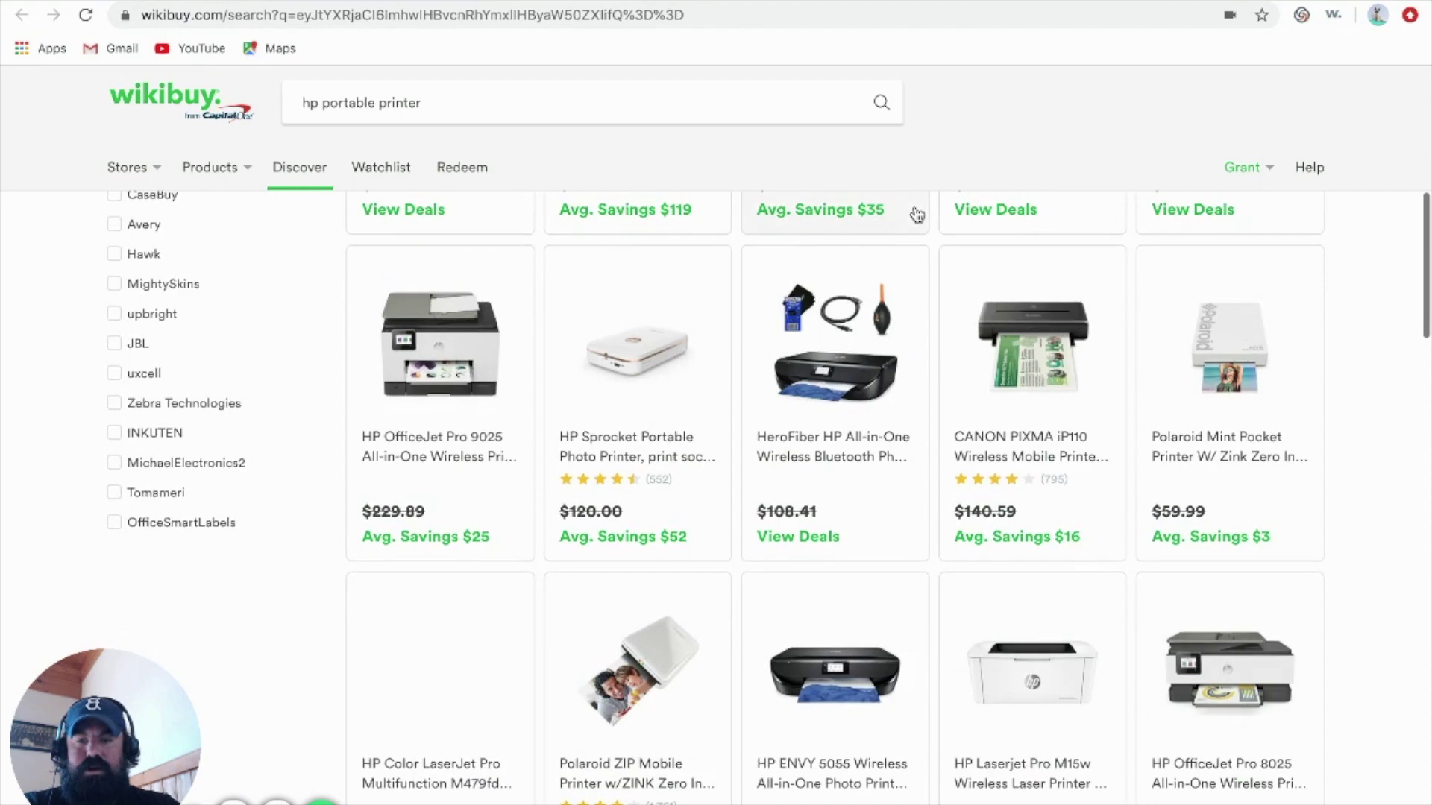
scroll(917, 214, "down", 2)
scroll(917, 215, "down", 4)
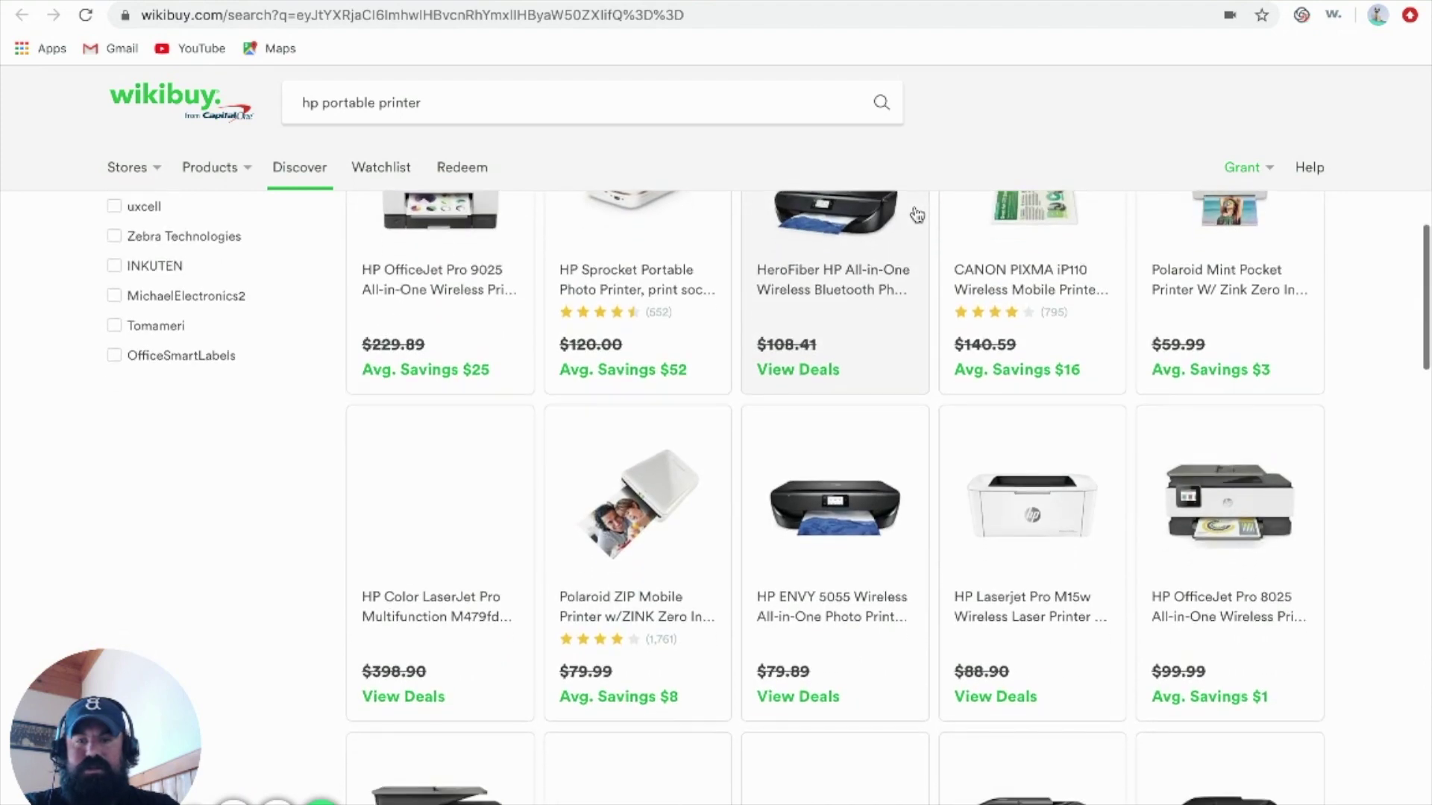
scroll(917, 215, "down", 8)
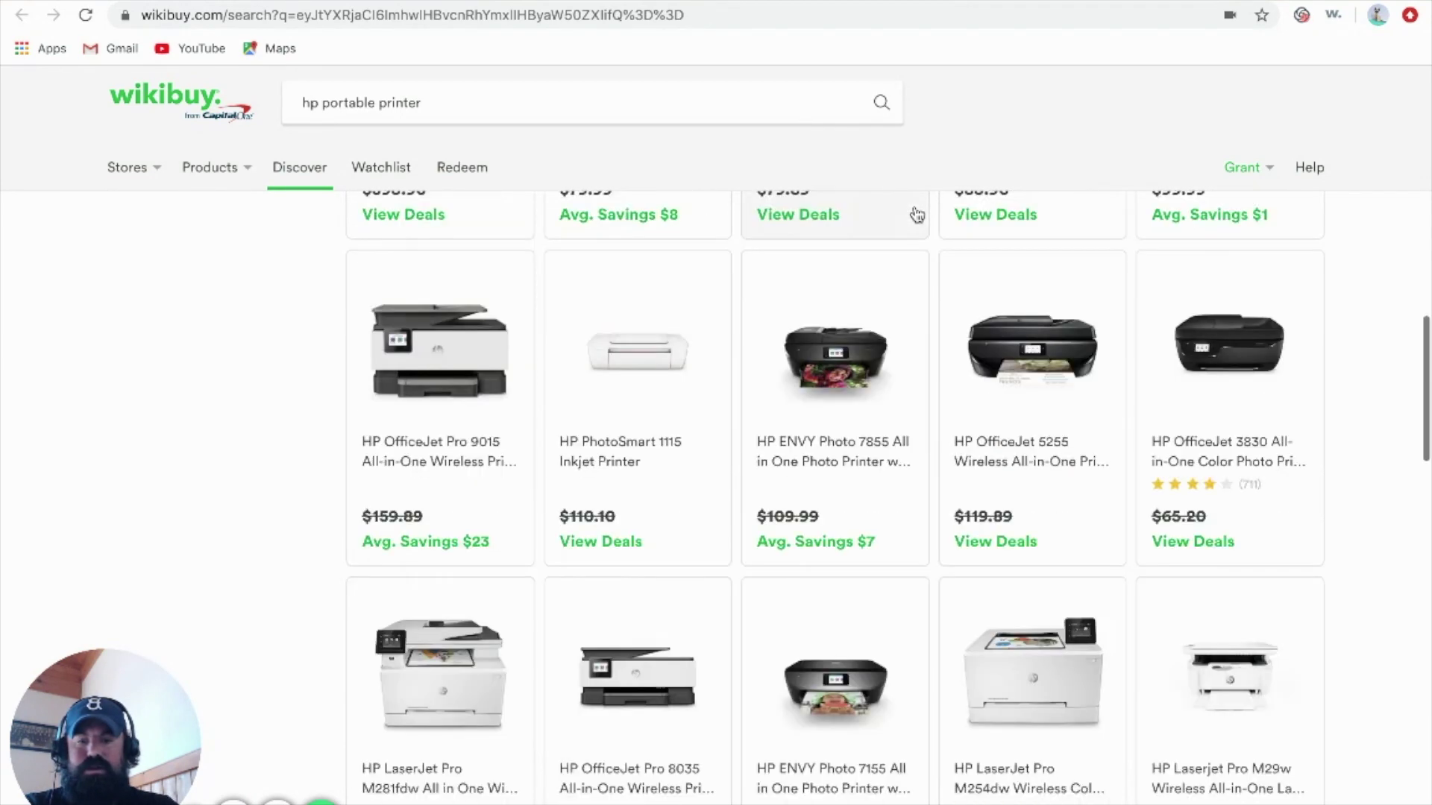
scroll(917, 215, "down", 5)
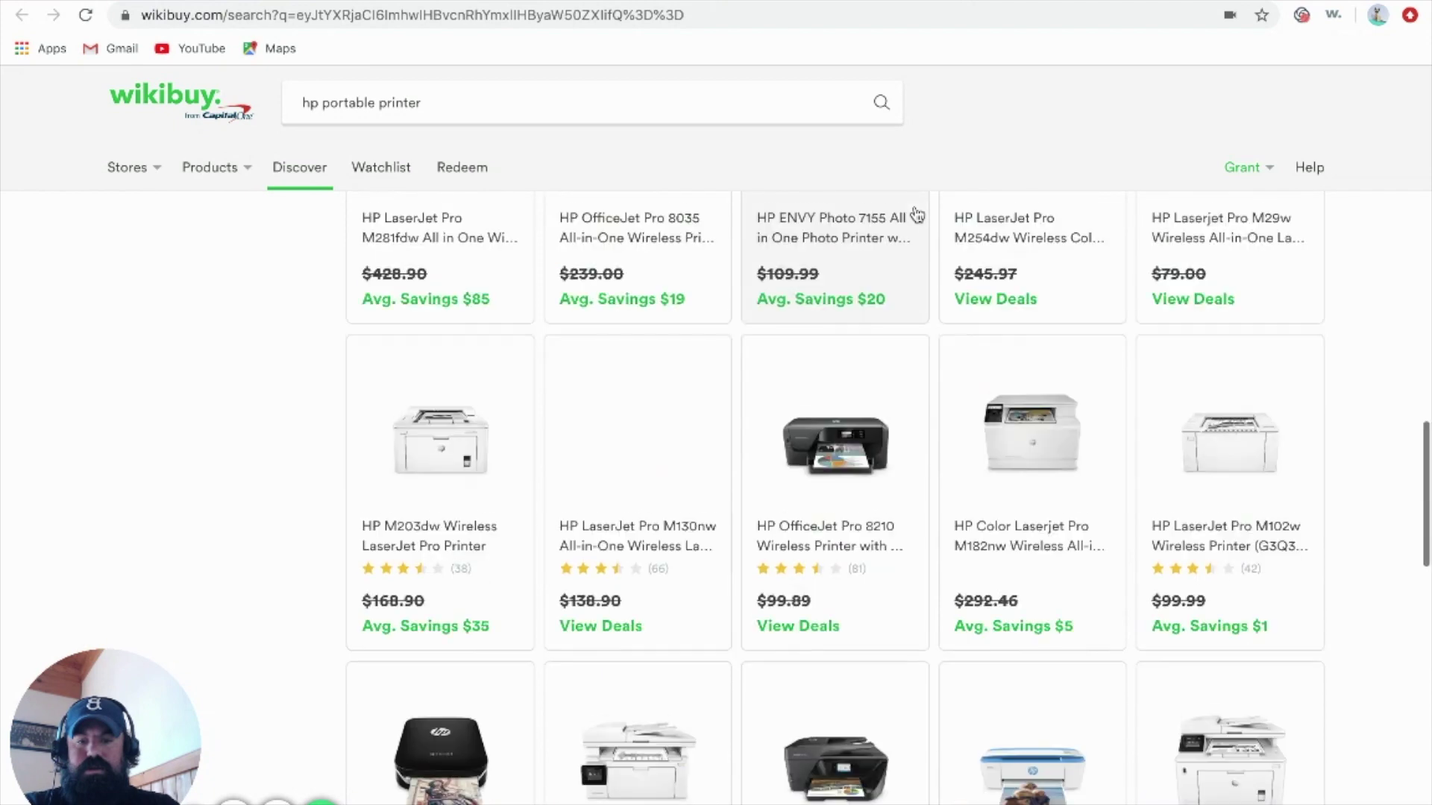
scroll(917, 215, "up", 4)
scroll(917, 215, "up", 8)
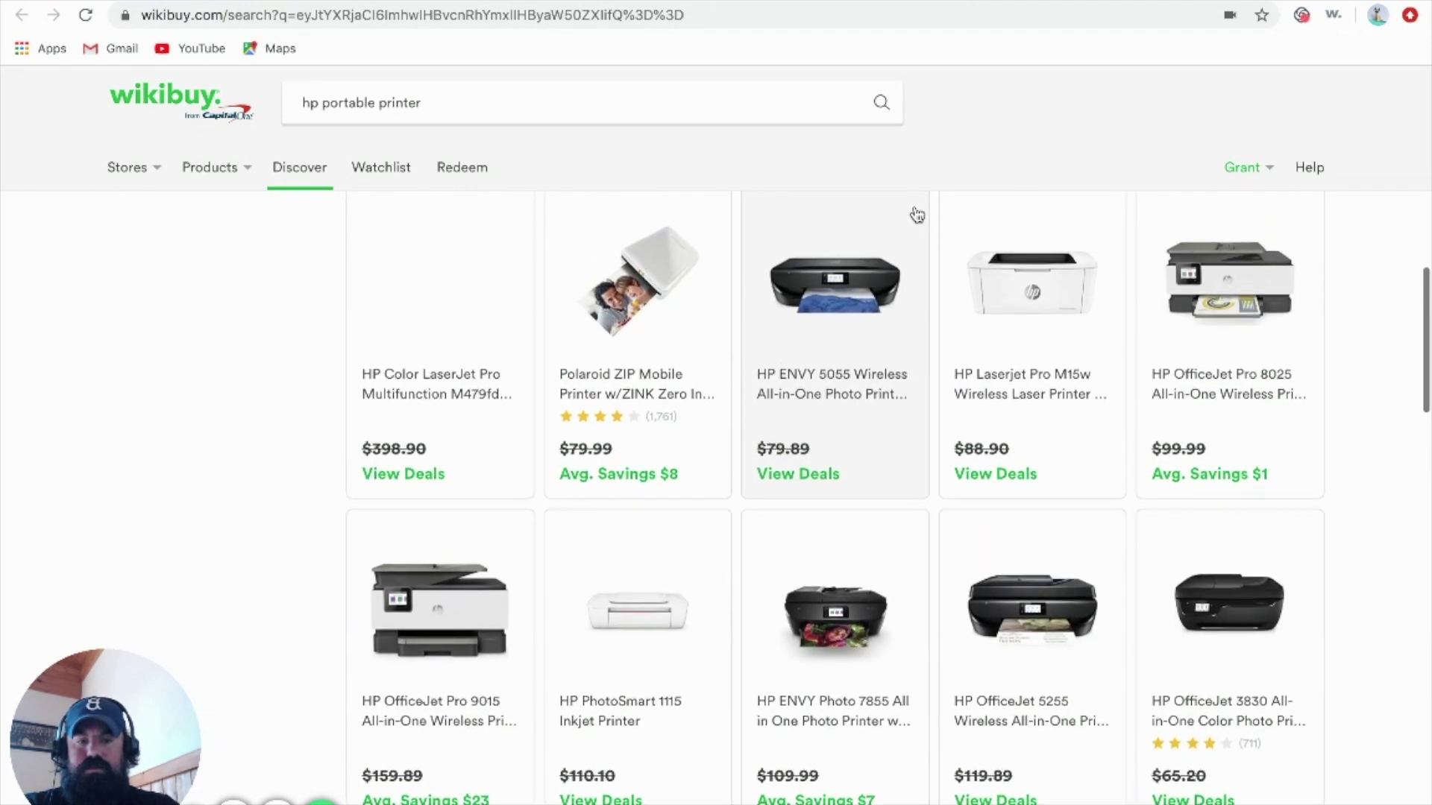
scroll(918, 215, "up", 6)
scroll(917, 215, "up", 5)
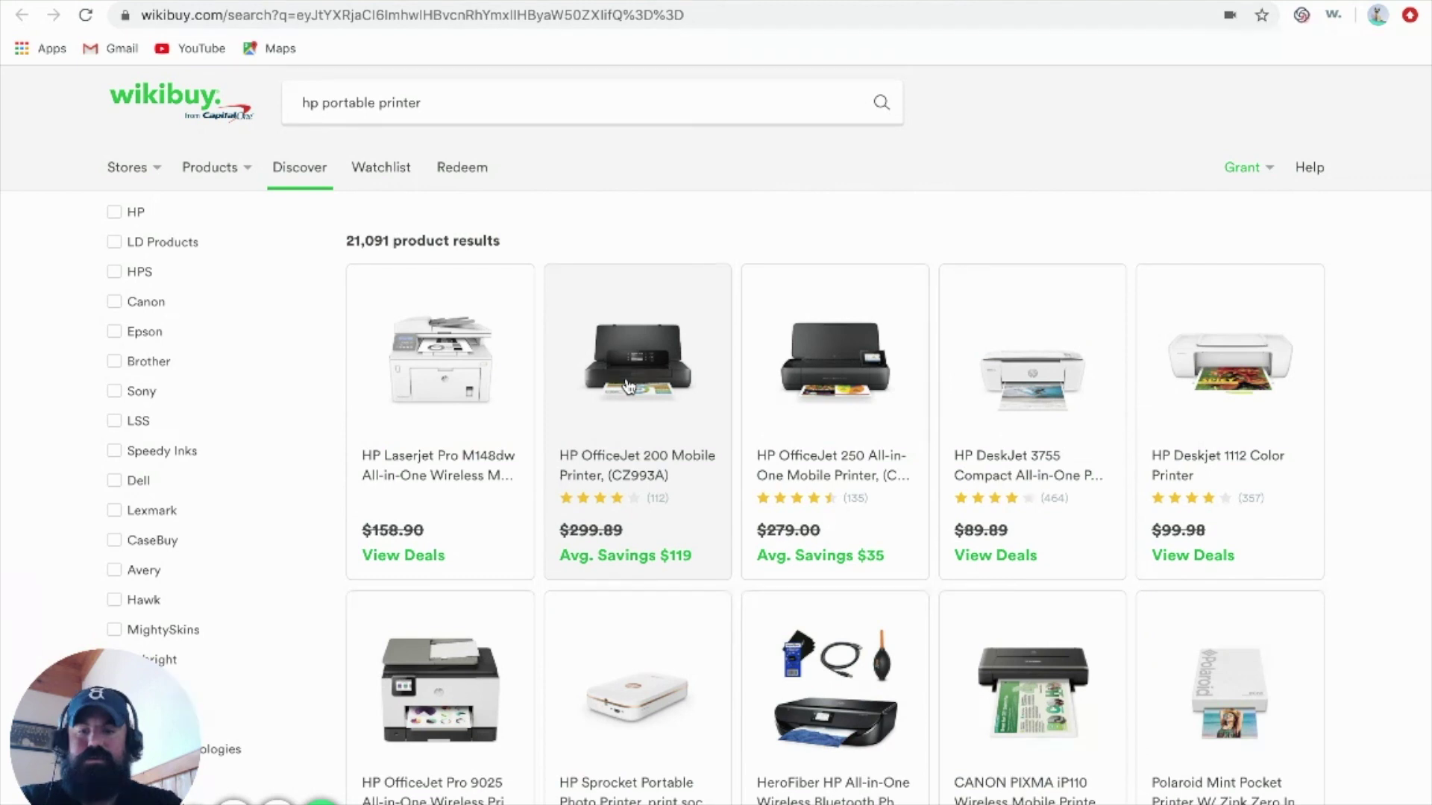
Open the HP OfficeJet 200 Mobile Printer comparison and scroll through its 6 other offers
left_click(626, 385)
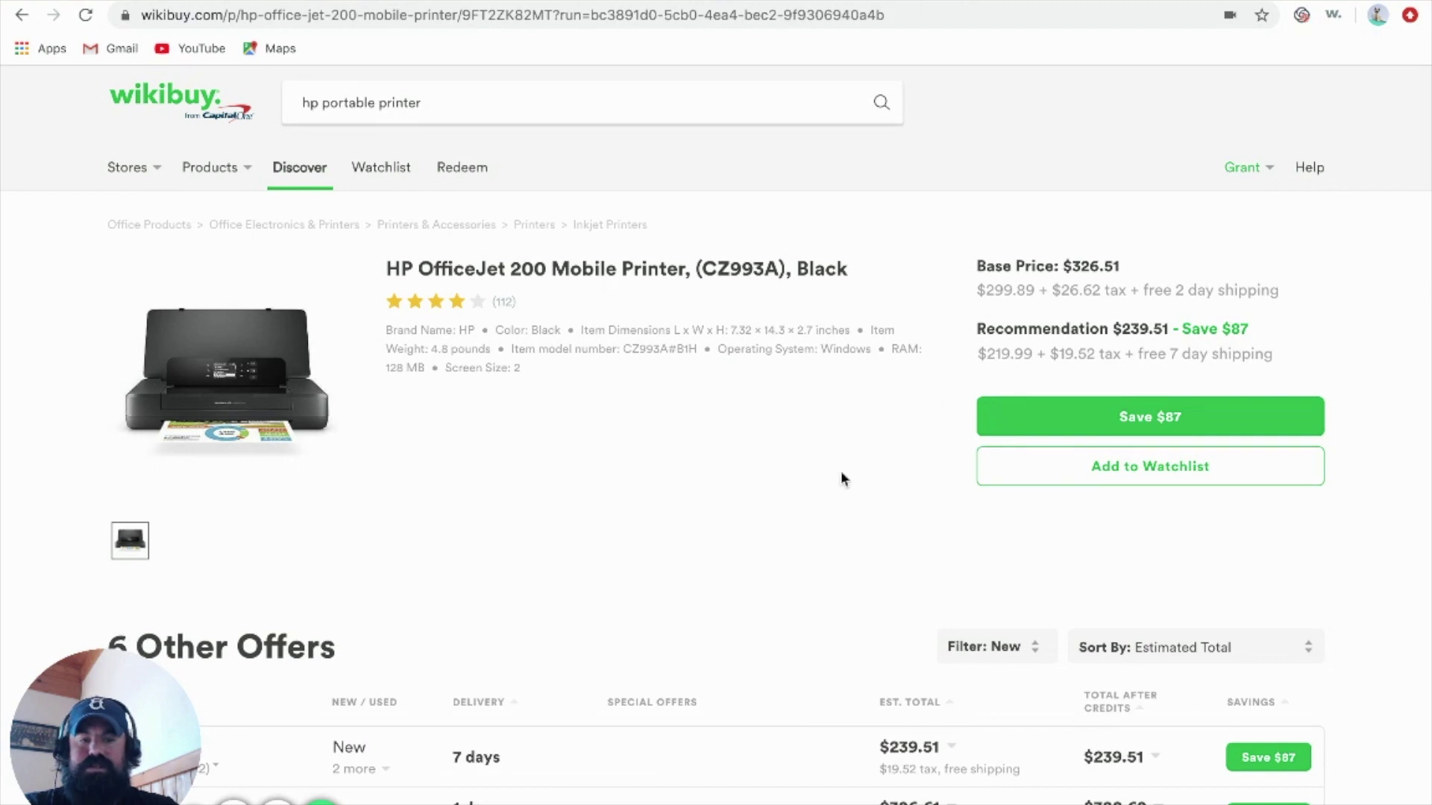
scroll(840, 473, "down", 1)
scroll(841, 477, "down", 1)
scroll(842, 478, "down", 1)
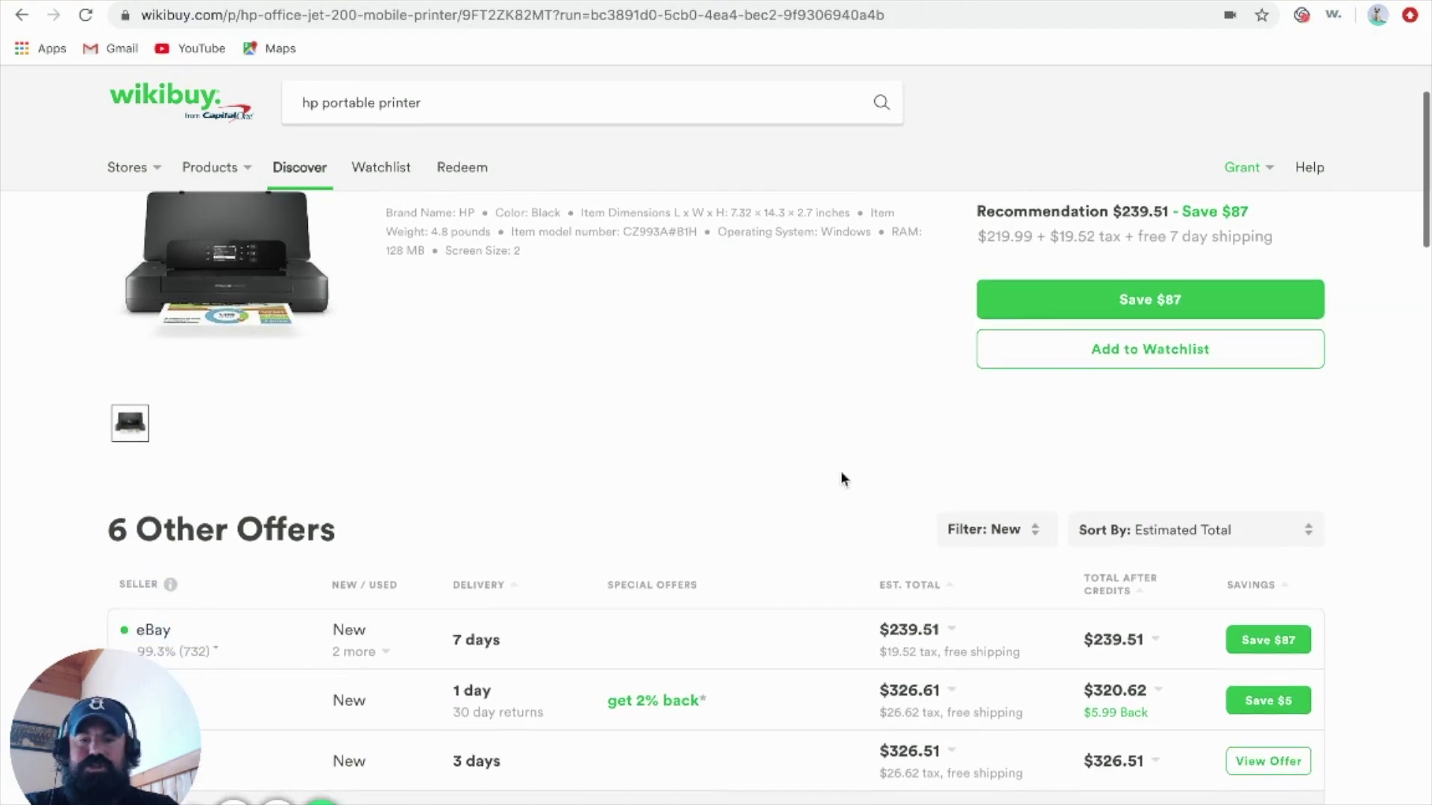
scroll(842, 478, "down", 2)
scroll(841, 477, "down", 1)
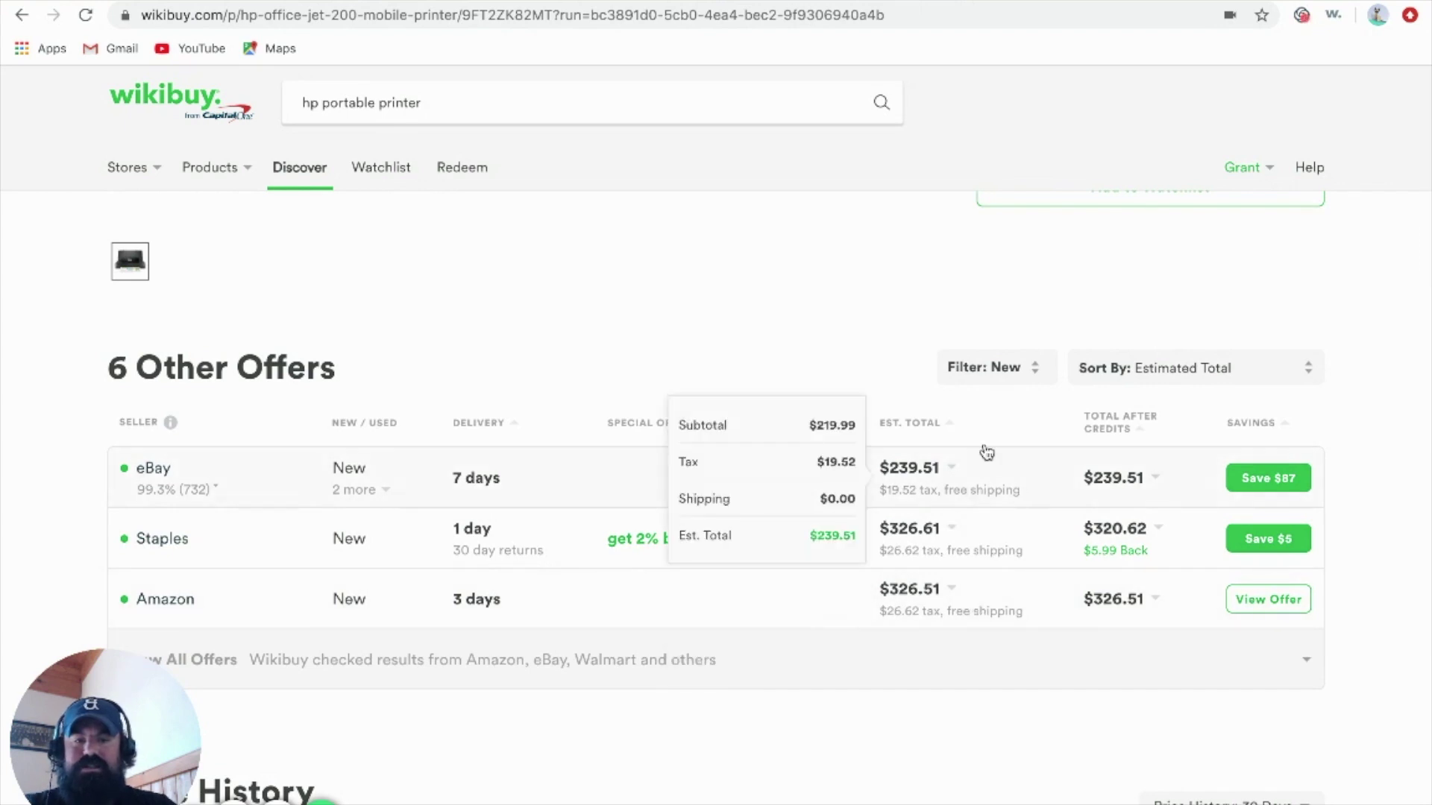
scroll(776, 348, "up", 1)
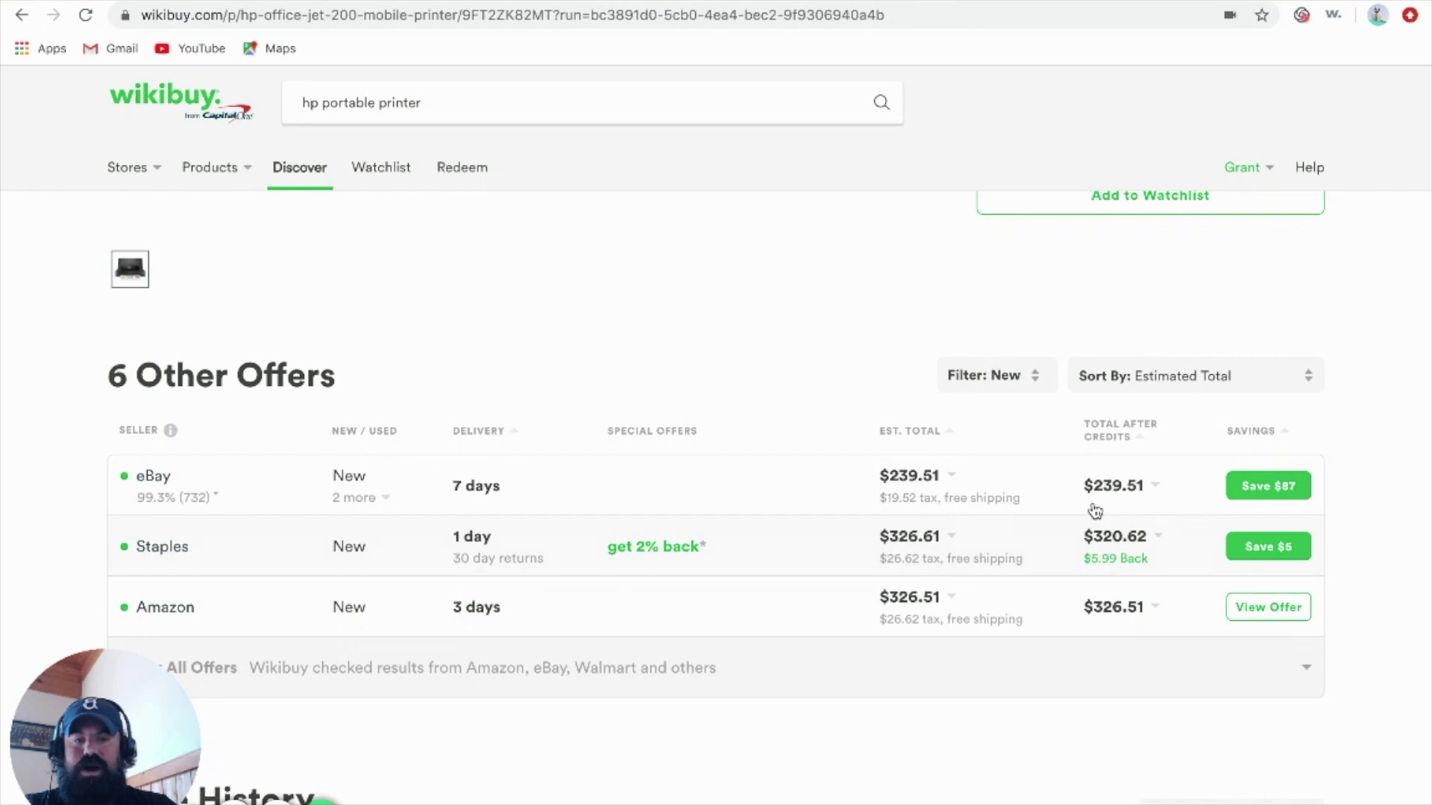
Compare the eBay, Staples and Amazon offer totals and follow the Save $87 deal to eBay
mouse_move(1027, 492)
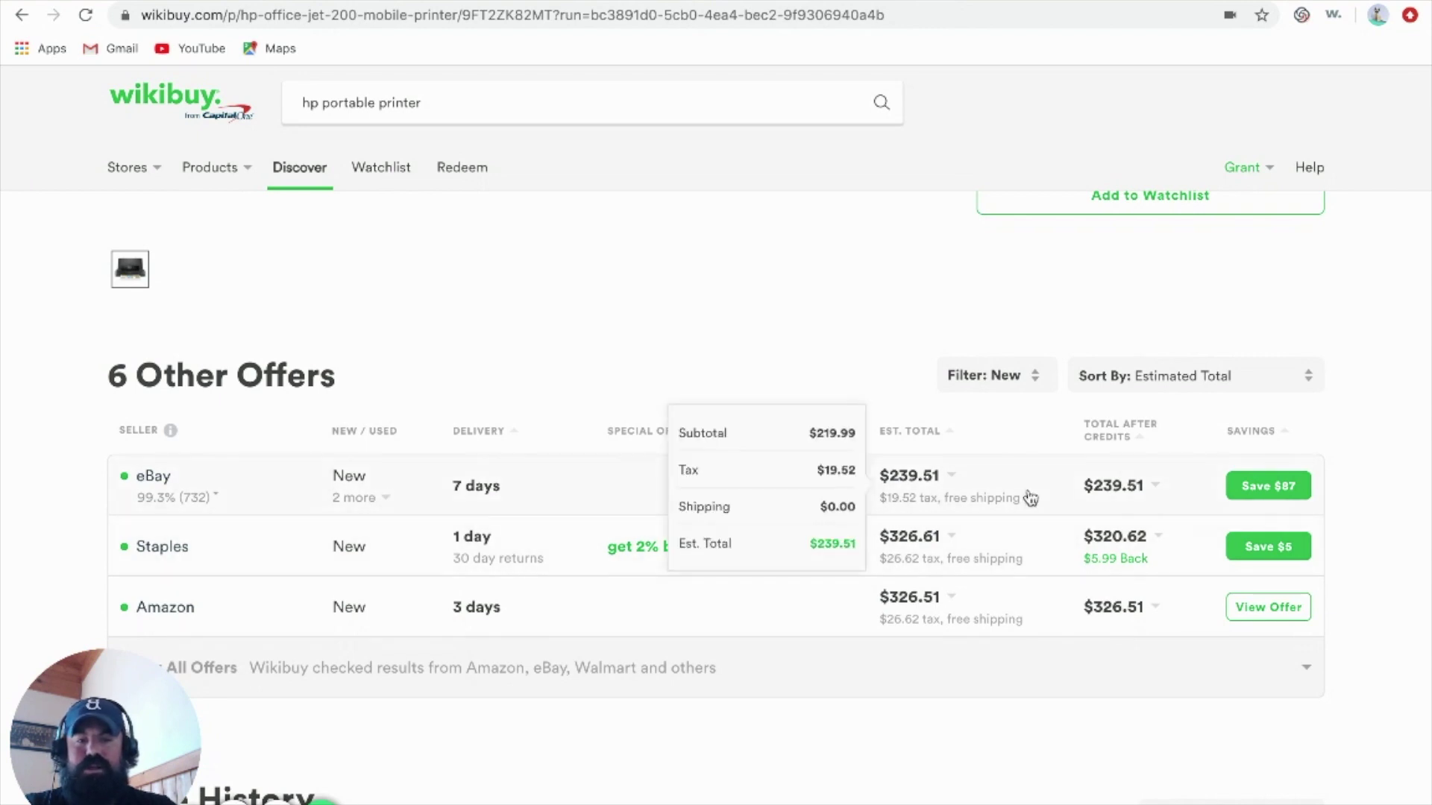
scroll(1029, 497, "up", 4)
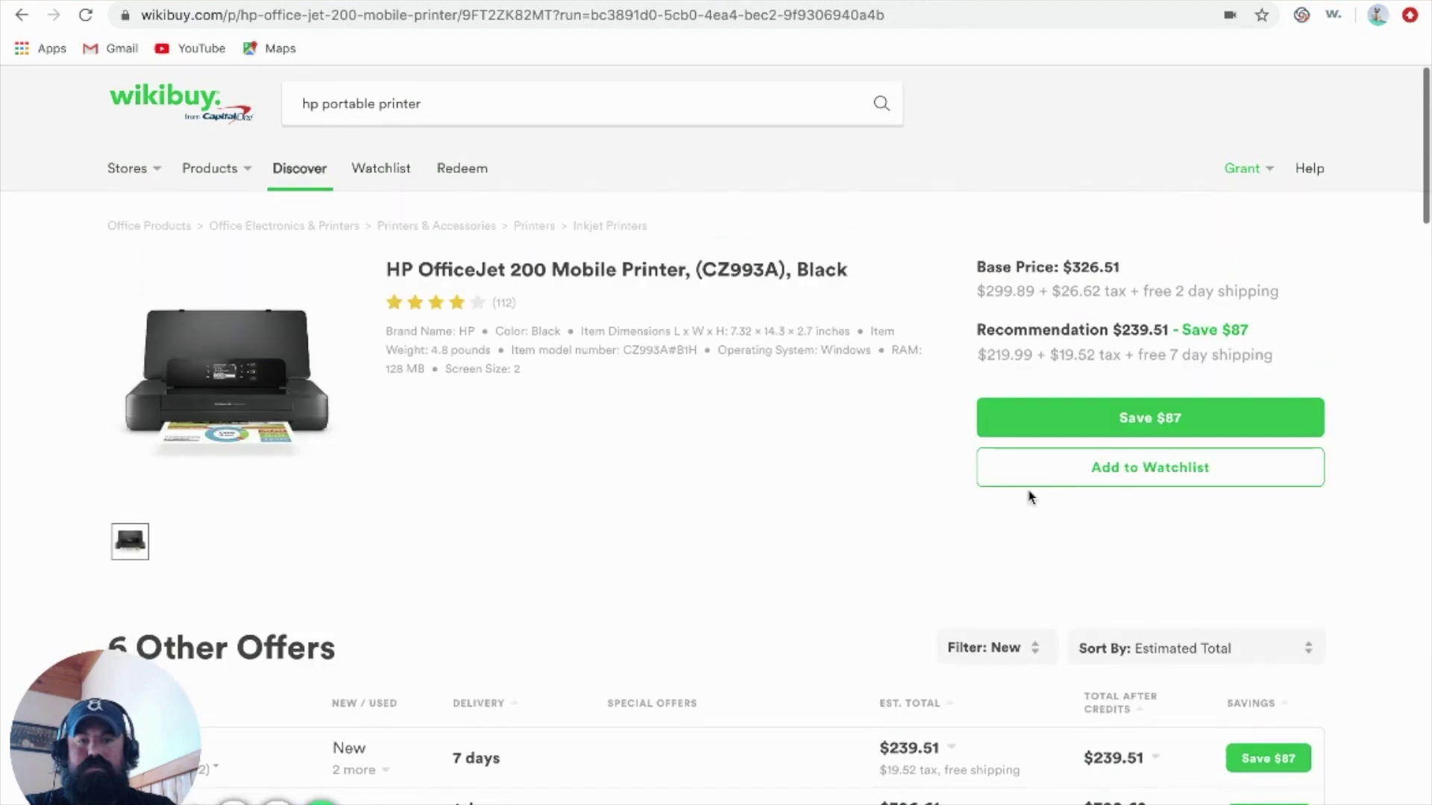
scroll(1029, 497, "down", 3)
mouse_move(1113, 719)
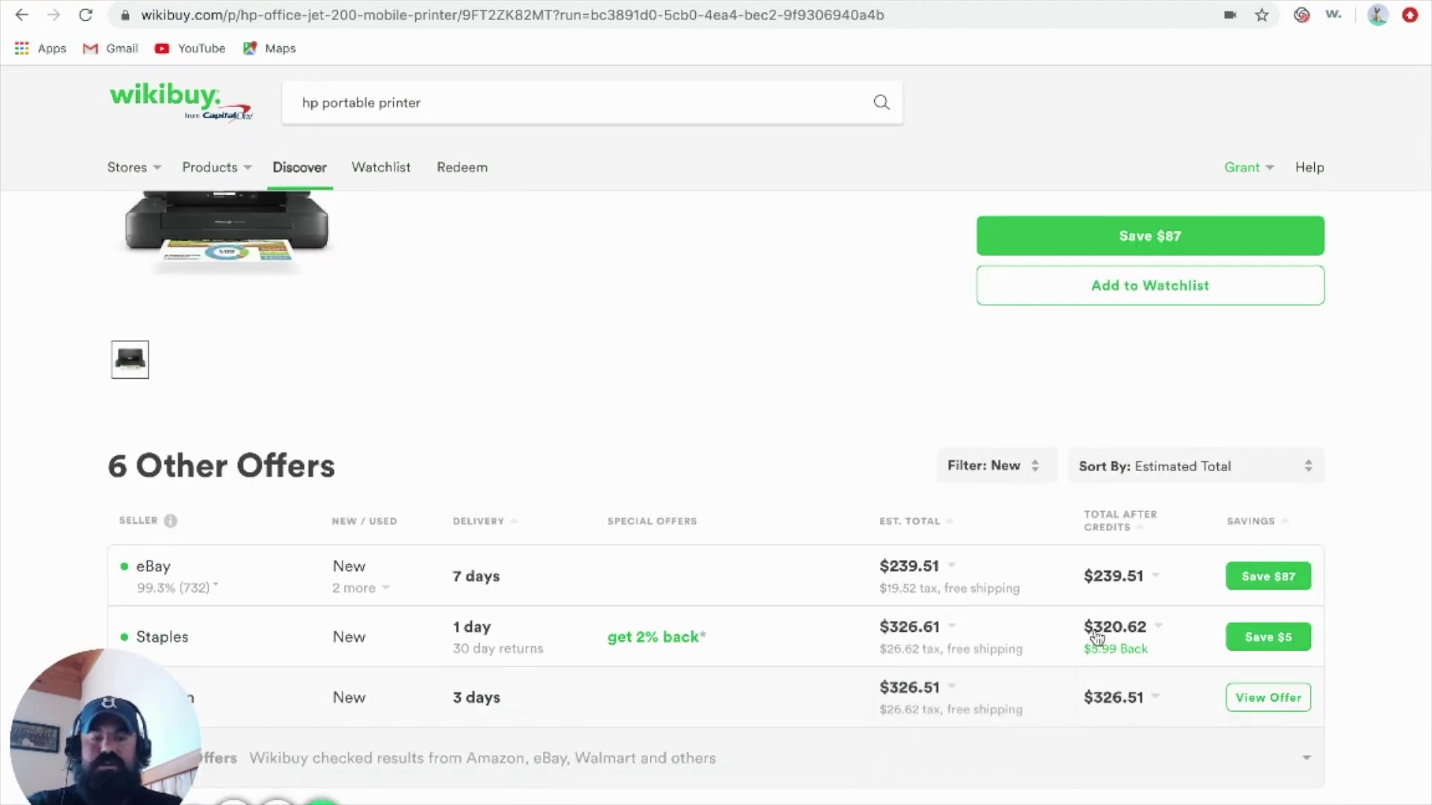
scroll(981, 379, "up", 1)
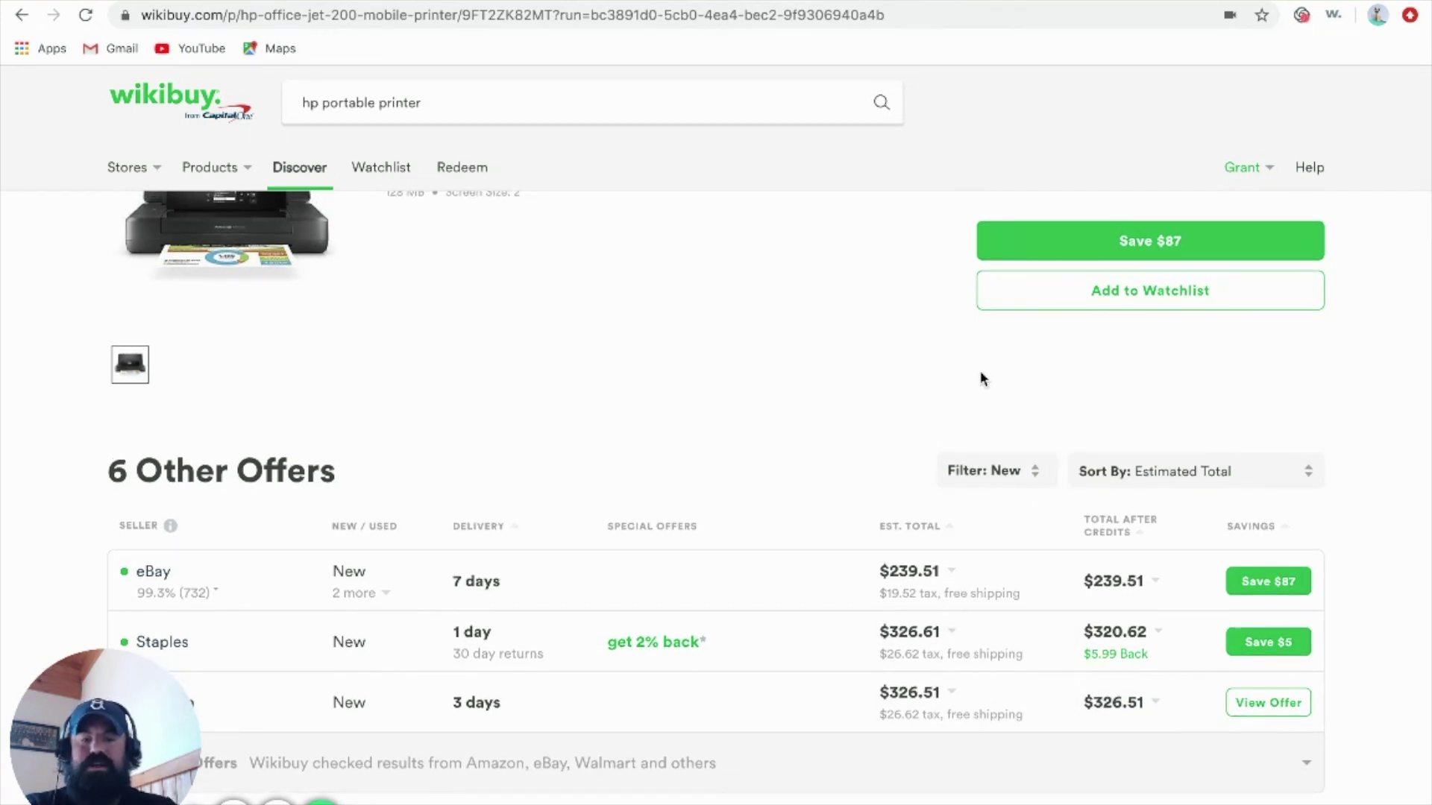
scroll(841, 397, "down", 1)
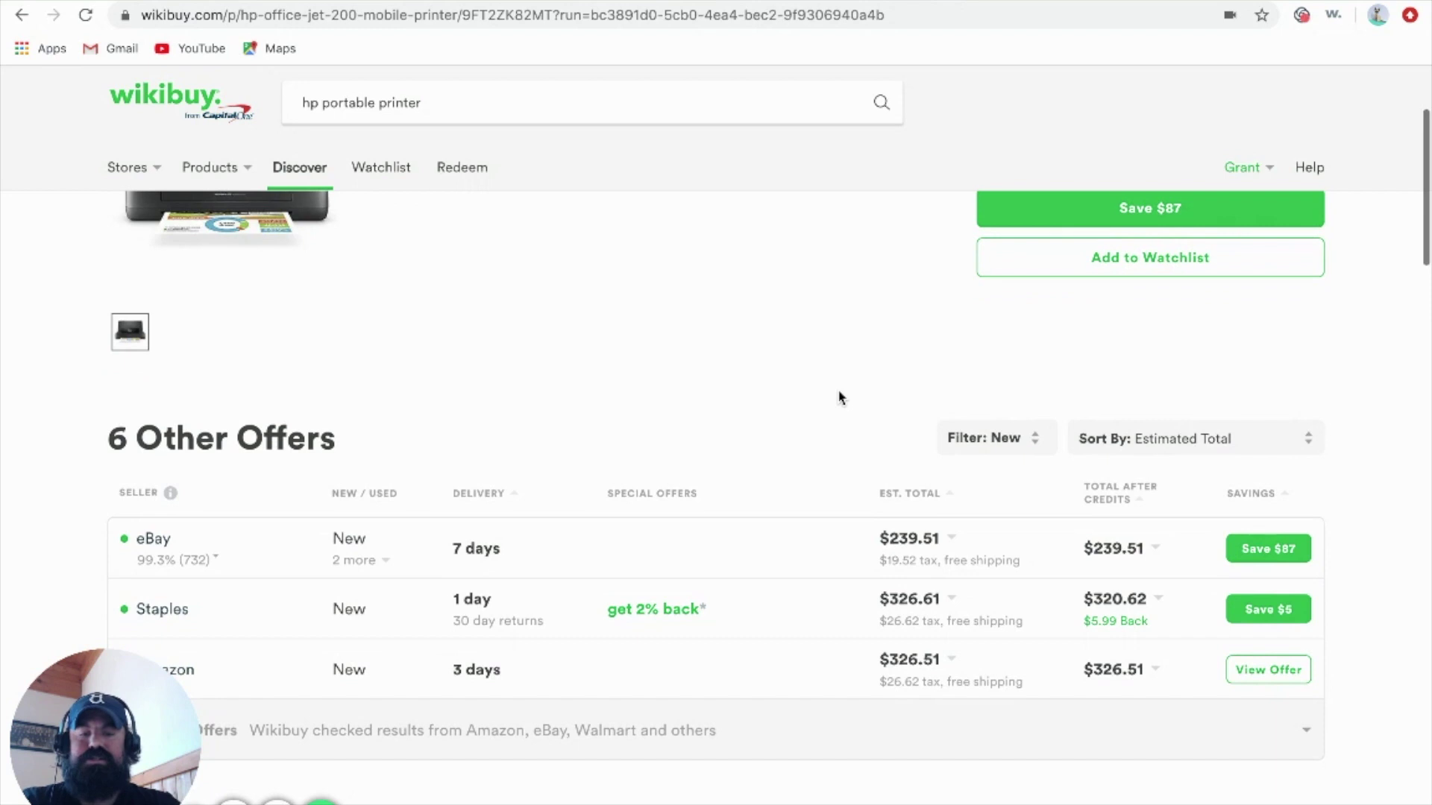
mouse_move(990, 676)
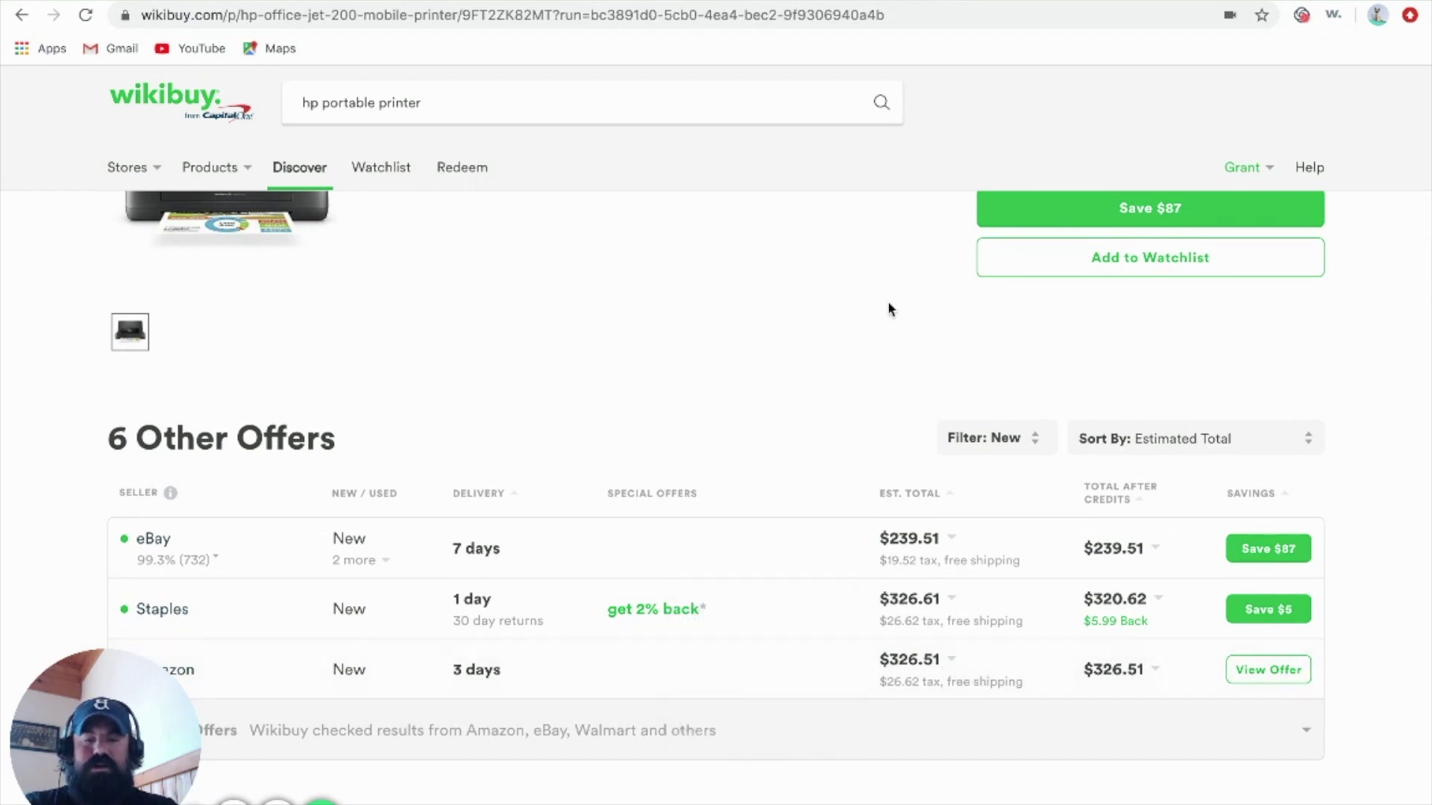
scroll(889, 308, "up", 5)
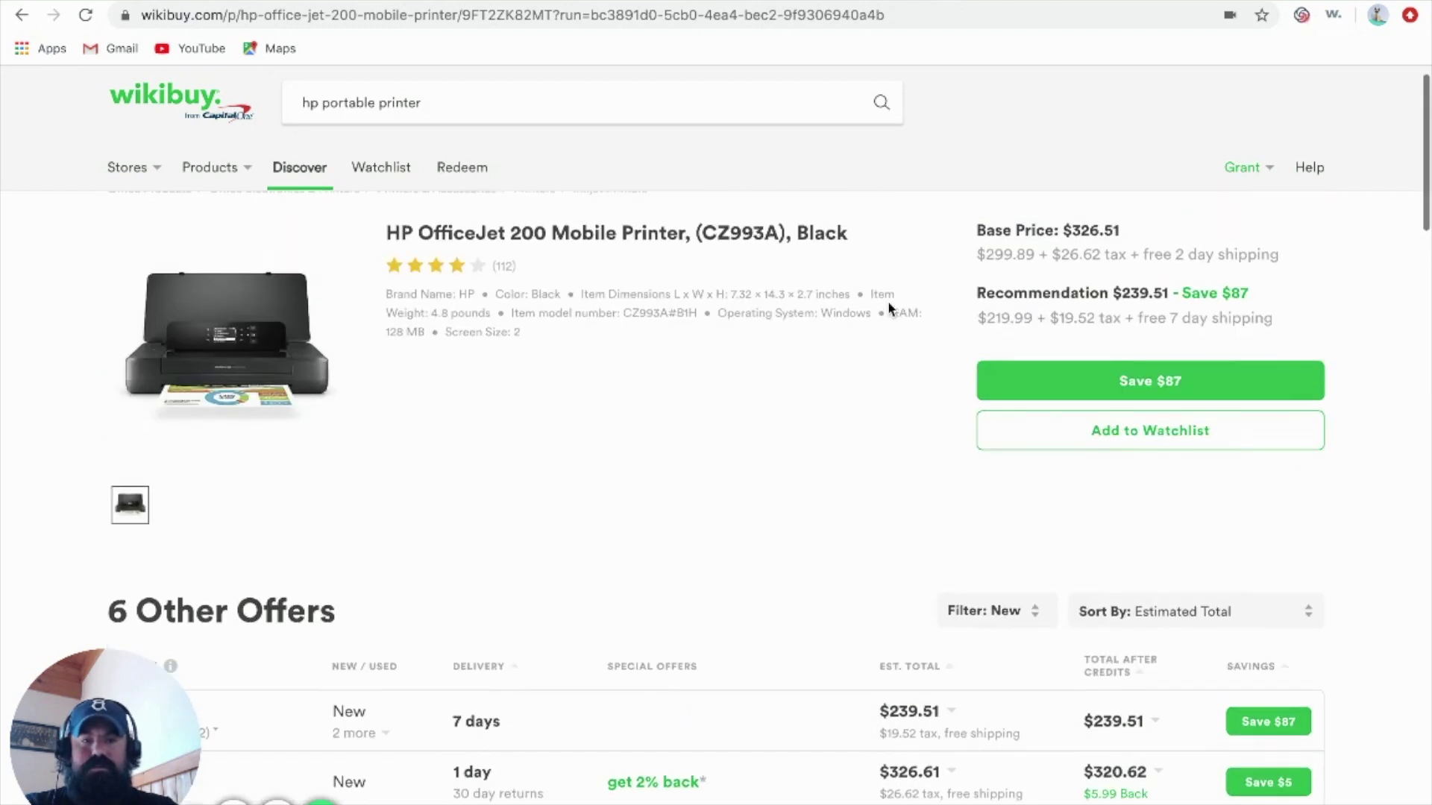
scroll(889, 308, "up", 1)
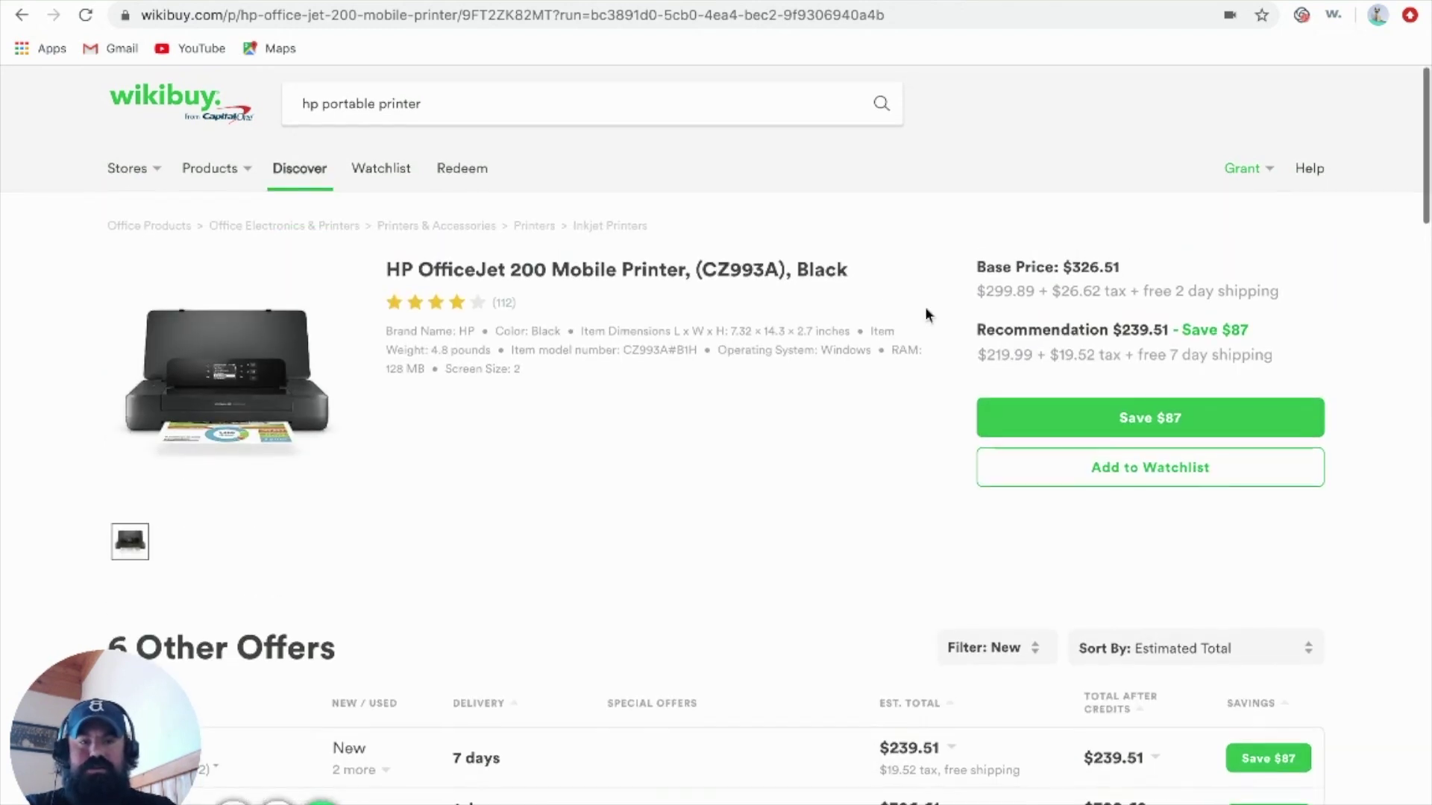
left_click(1132, 421)
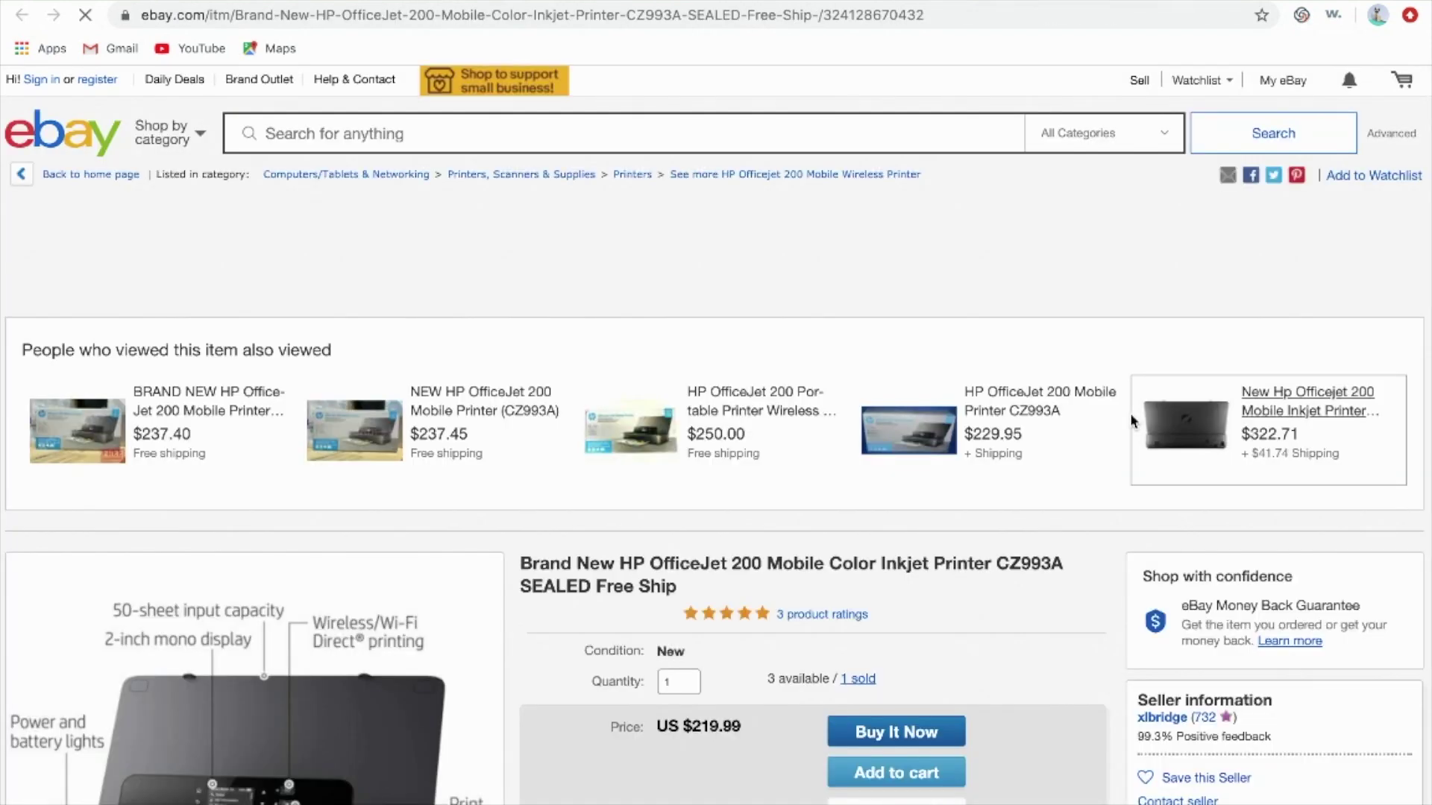
Review the eBay listing's US $219.99 price and shipping, then return to the Wikibuy tab
scroll(985, 495, "down", 2)
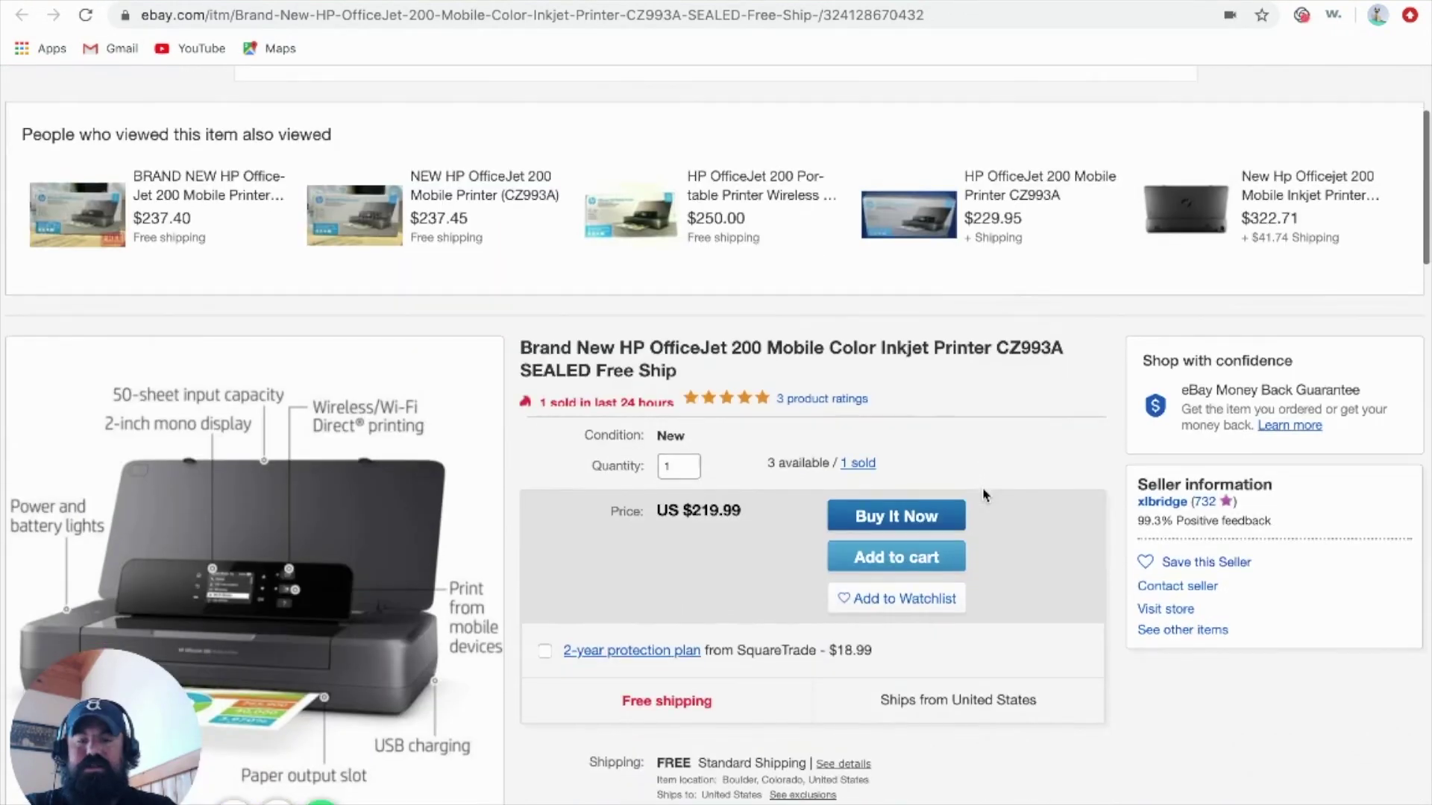
scroll(984, 492, "down", 3)
scroll(905, 516, "down", 1)
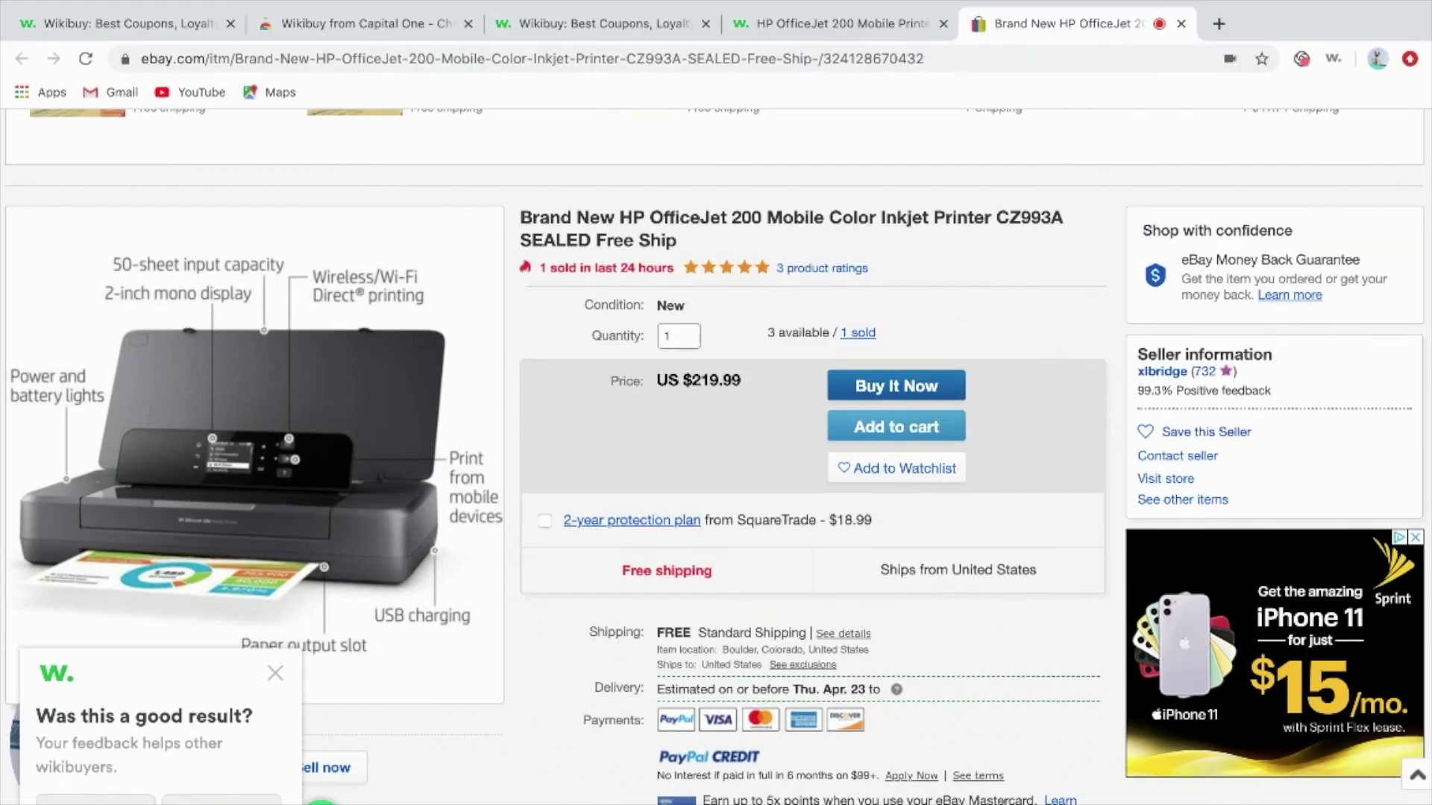
left_click(837, 21)
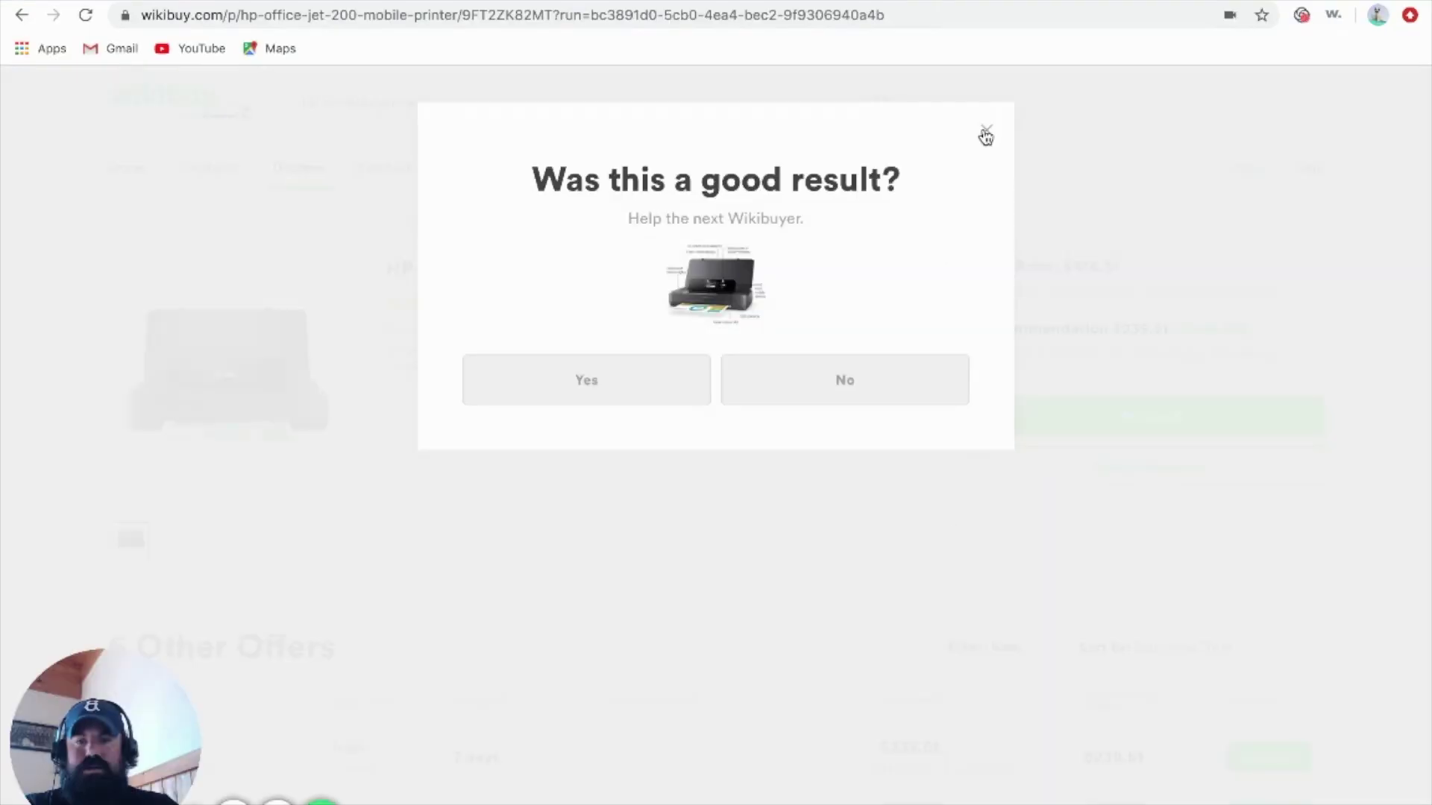
Rate the recommendation a good result, review the $239.51 offer, and open the extension search panel
left_click(638, 376)
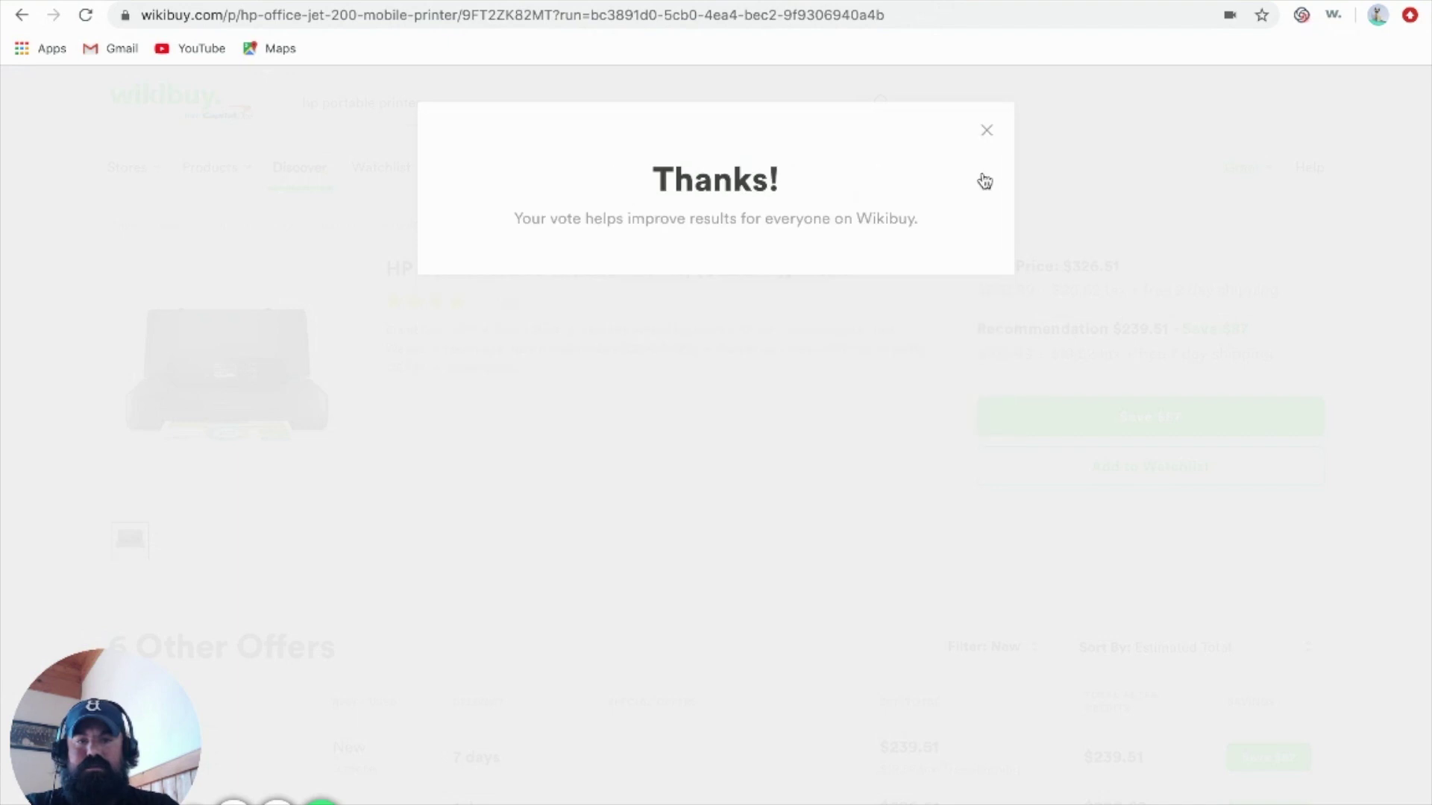
scroll(949, 382, "down", 1)
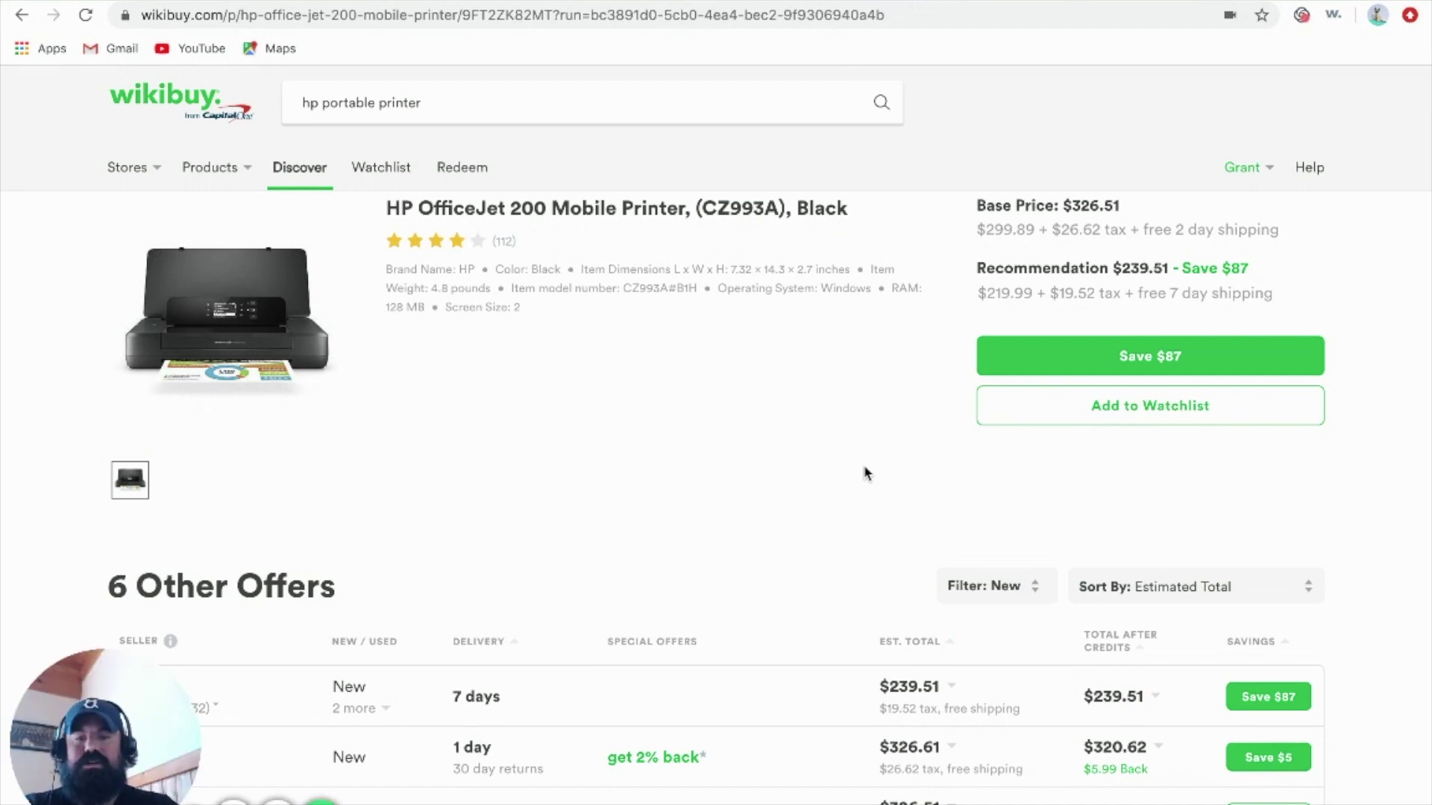
scroll(865, 474, "down", 1)
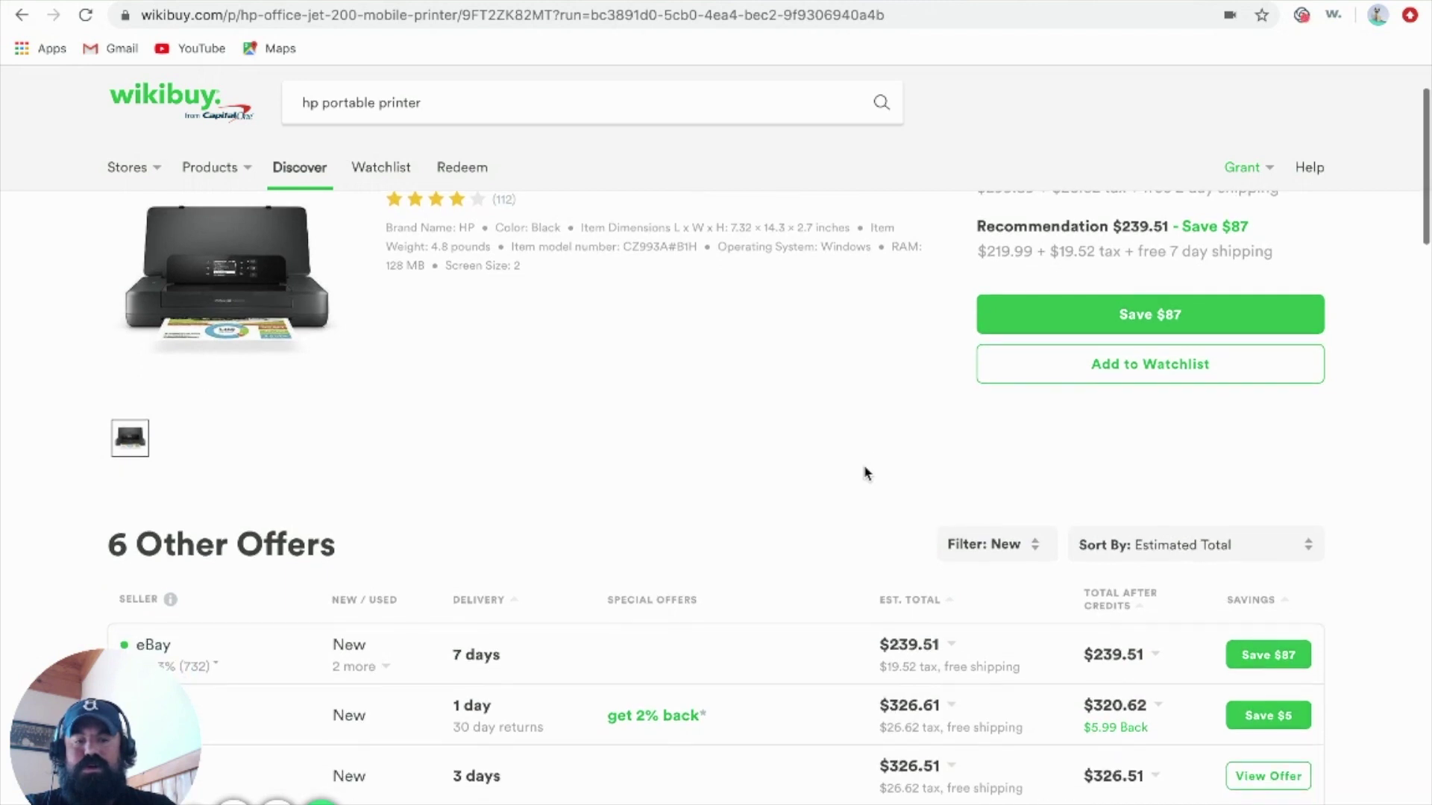
scroll(865, 474, "up", 2)
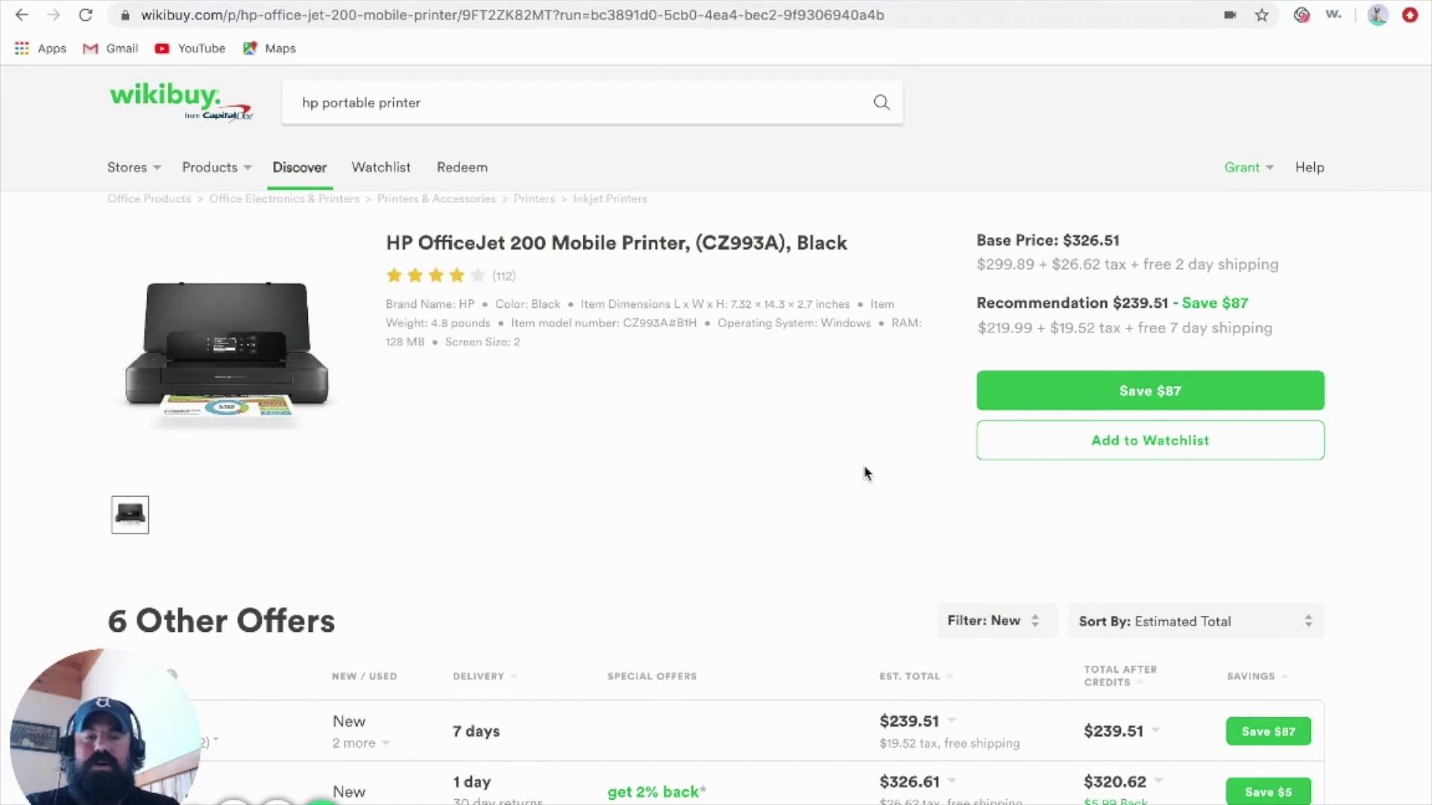
scroll(865, 473, "down", 1)
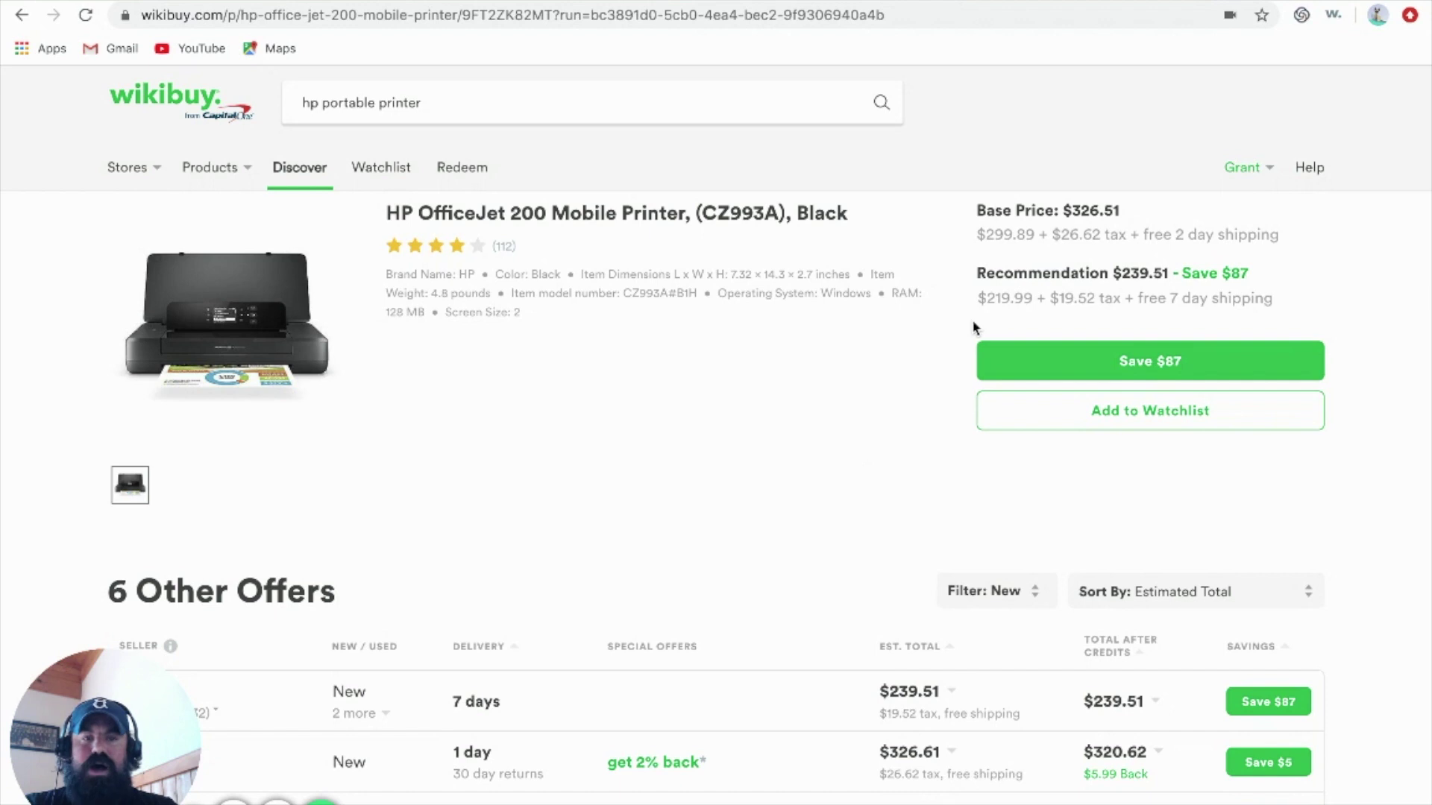
left_click(1334, 17)
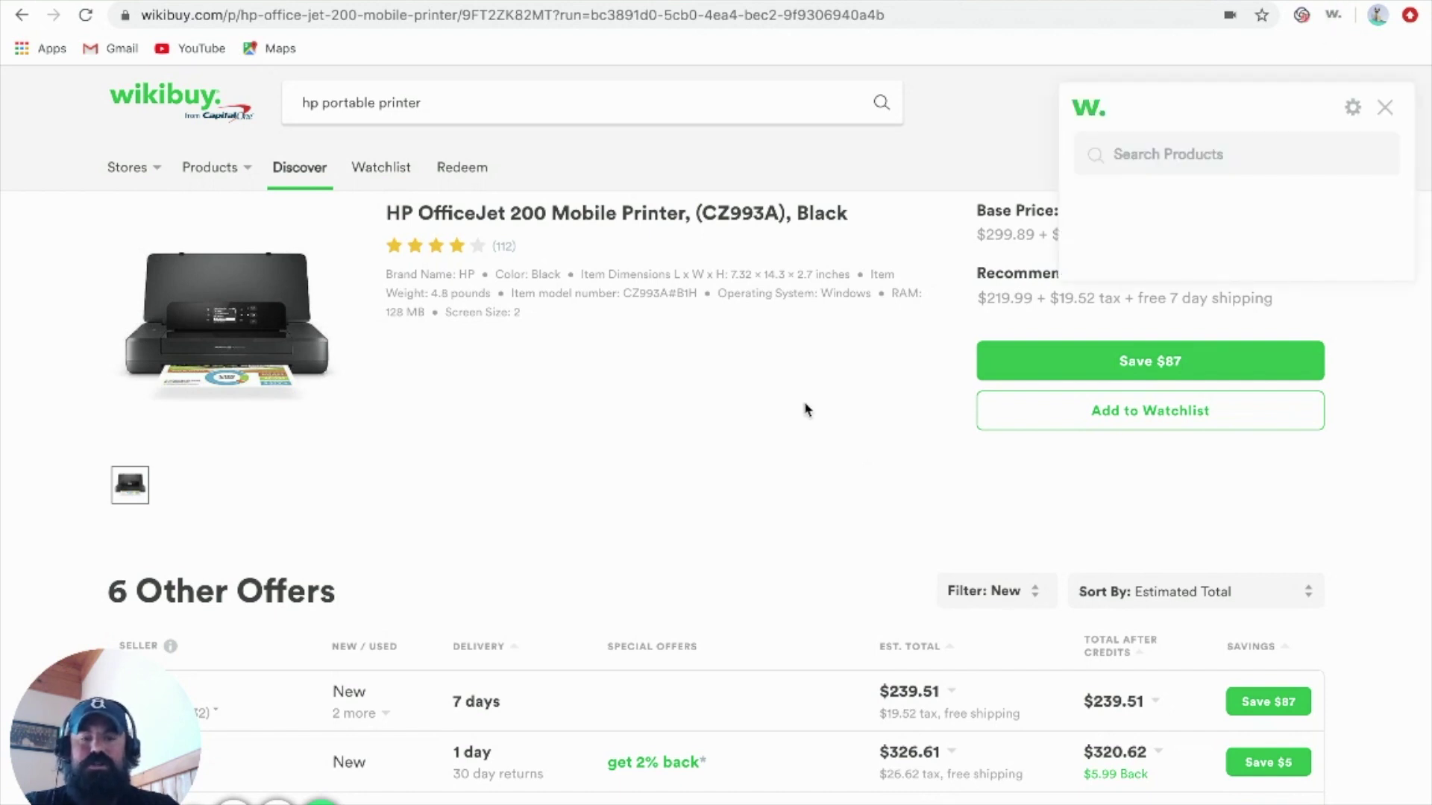